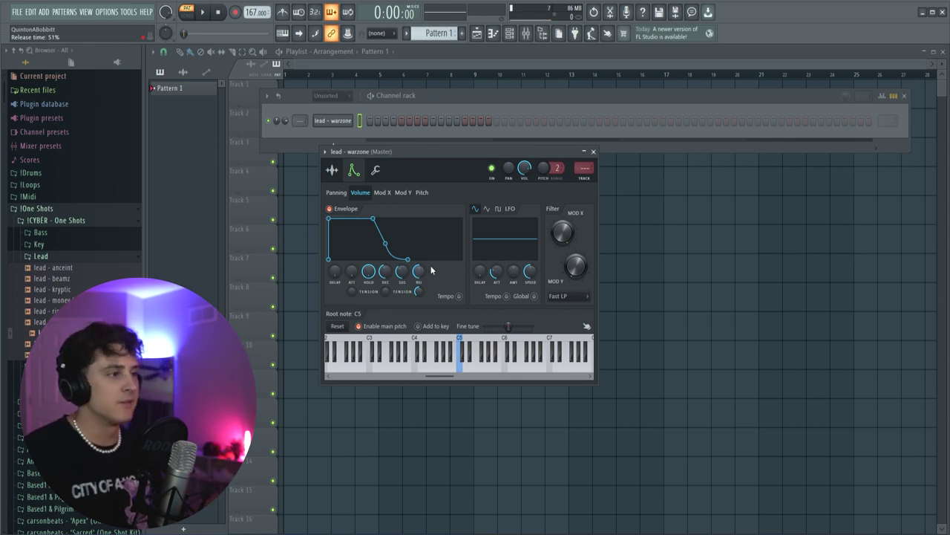
Step: Close the sampler settings and open the piano roll for the lead - warzone channel
click(593, 152)
right_click(342, 121)
click(371, 121)
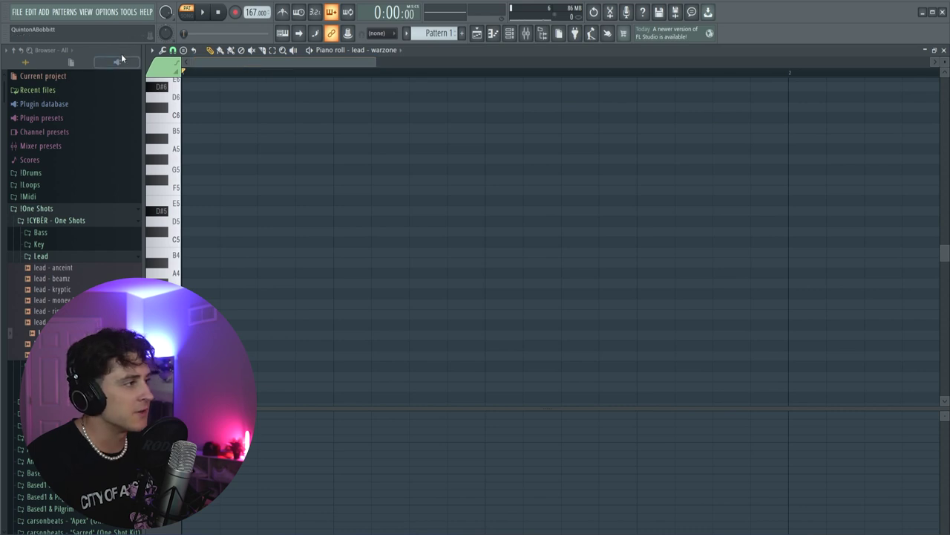
Step: Set the piano roll's scale highlighting root note to D# with the Minor Natural (Aeolian) scale
click(151, 50)
mouse_move(201, 106)
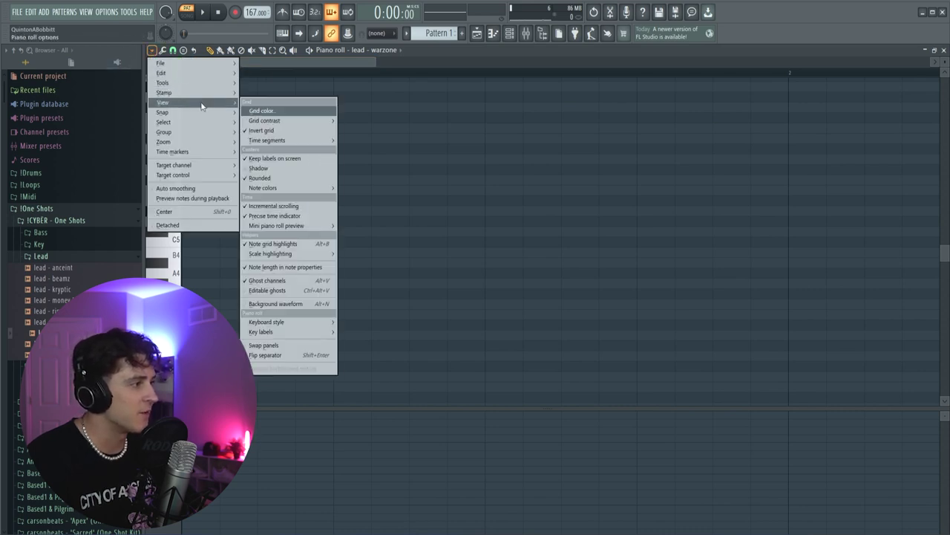
mouse_move(280, 253)
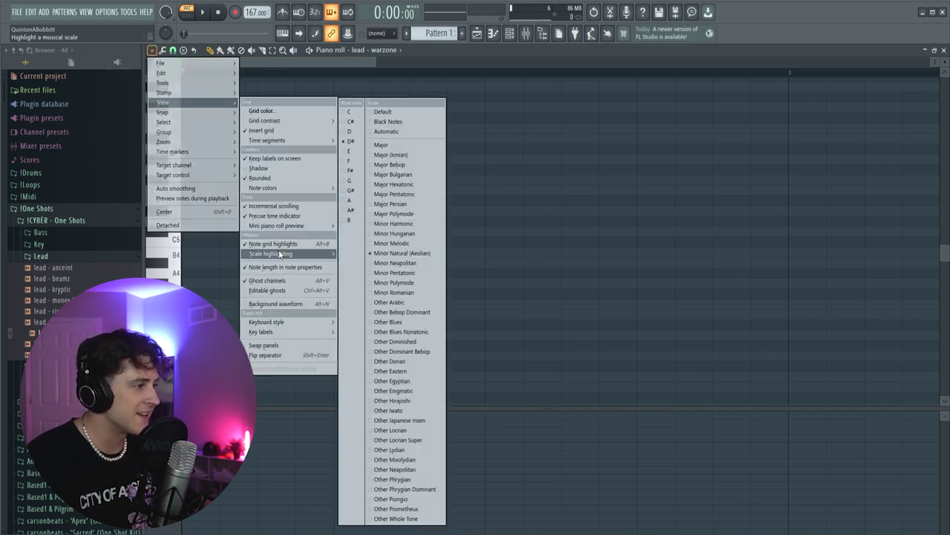
click(352, 142)
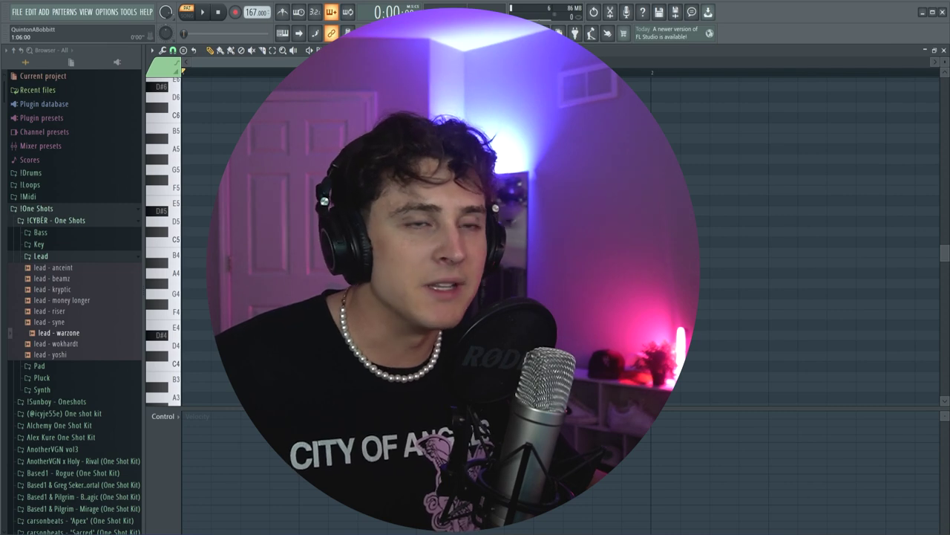
Step: Try out a D# minor triad with the notes D#4, F#4 and A#4
scroll(261, 194, down, 1)
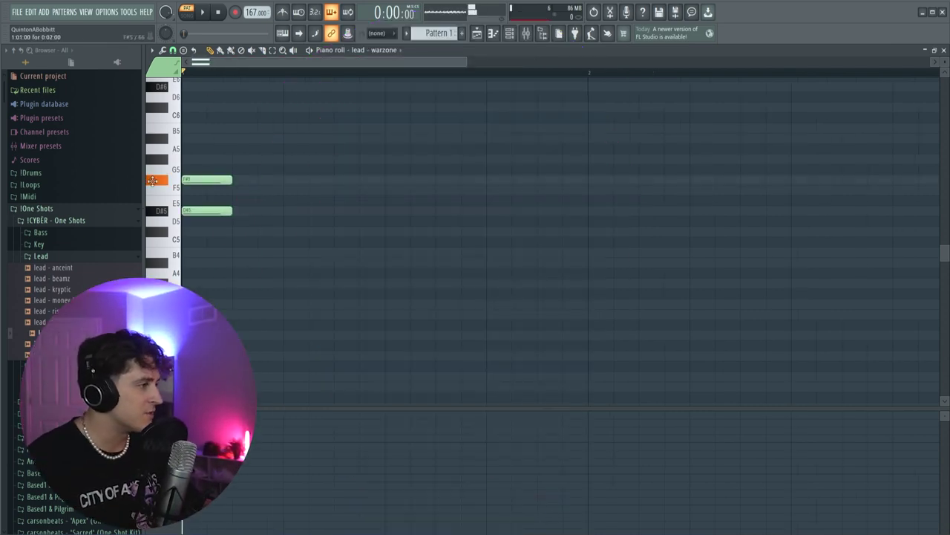
key(space)
key(space)
key(space)
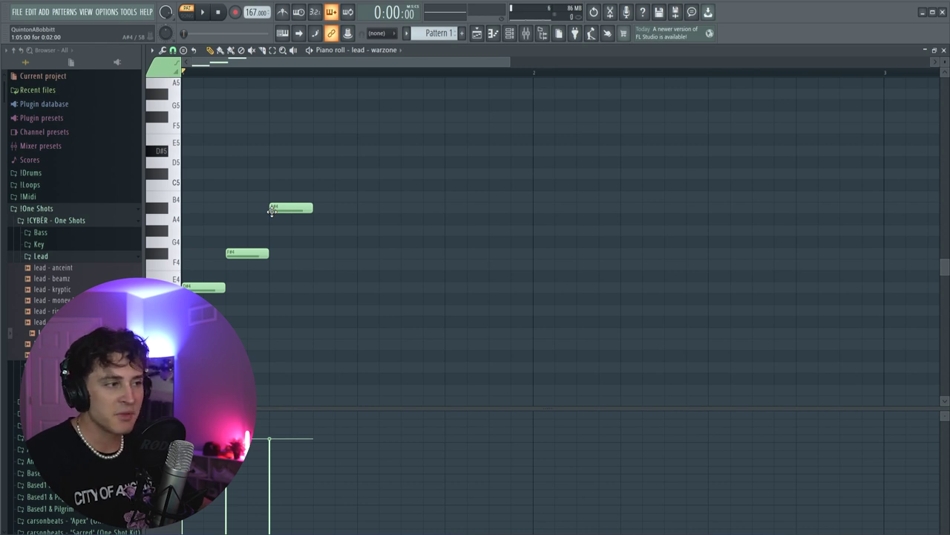
Step: Build a half-bar motif of D#4, F4, F#4 and F4 and duplicate it to fill two bars
scroll(271, 210, down, 2)
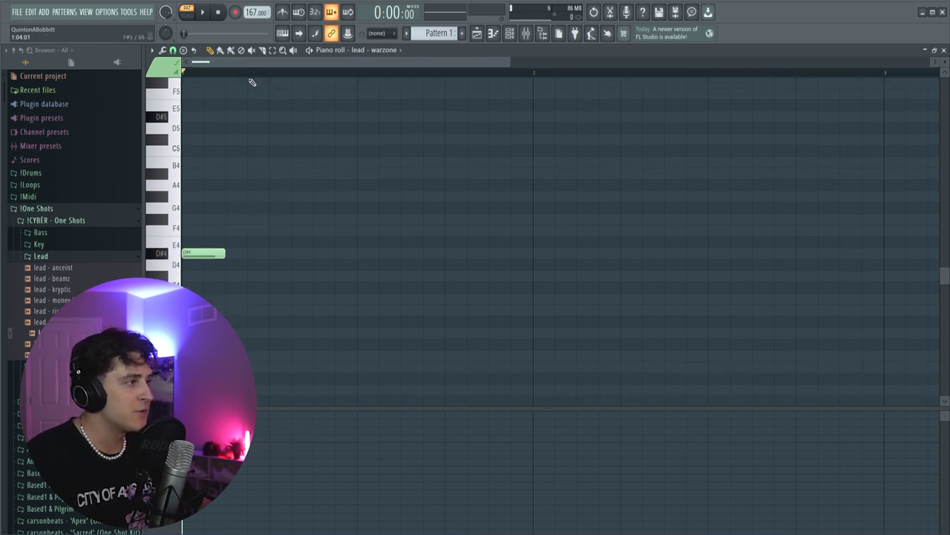
scroll(259, 69, up, 1)
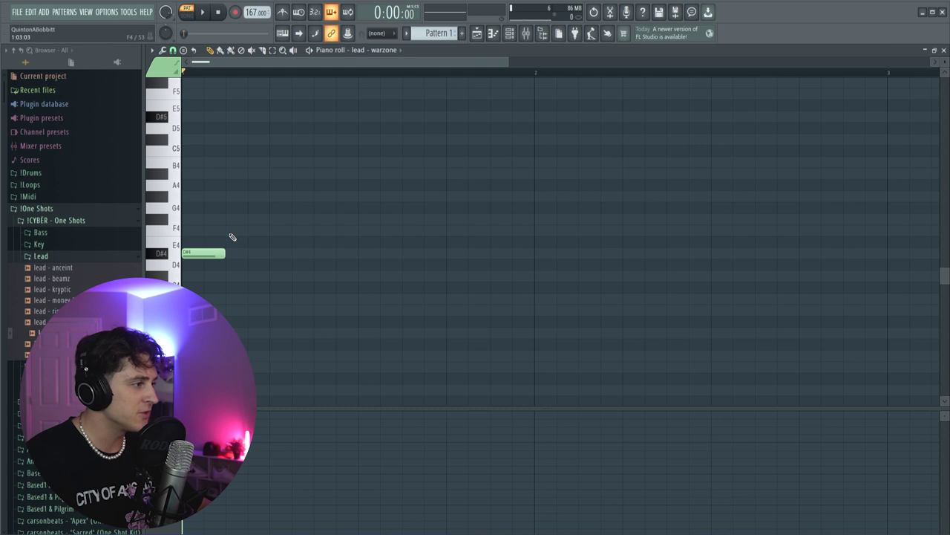
key(ctrl+b)
key(ctrl+d)
scroll(283, 79, down, 3)
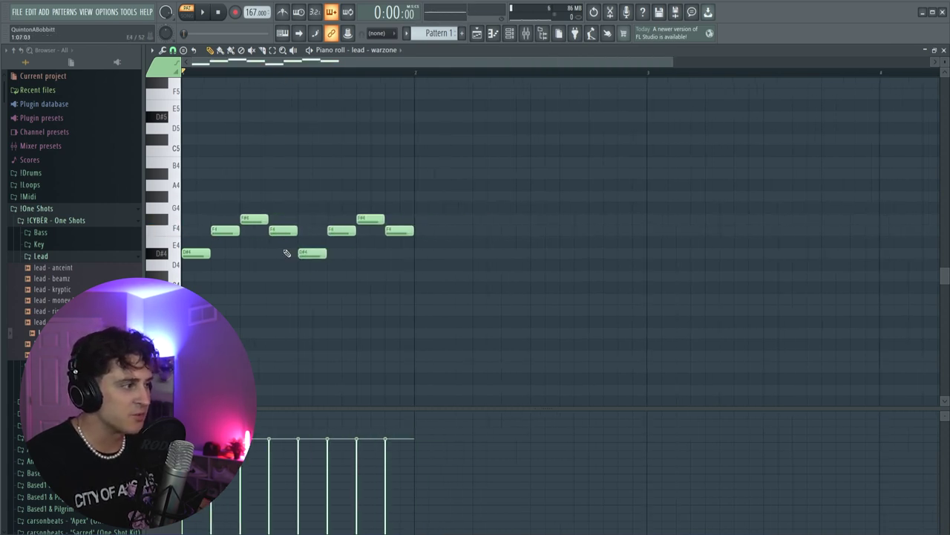
key(ctrl+s)
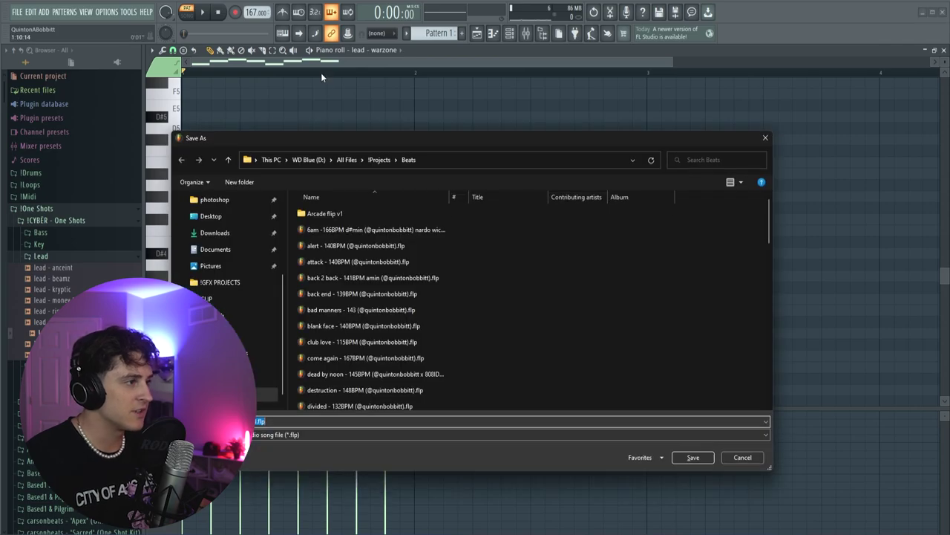
click(746, 458)
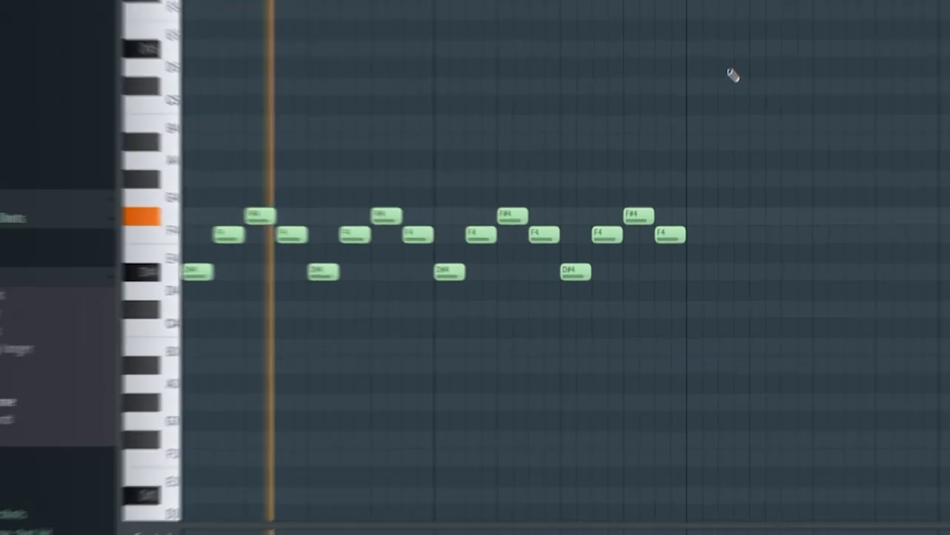
Step: Set the lead's volume envelope release time to 78%, adjust its attack, and route the channel to mixer track 1
key(F6)
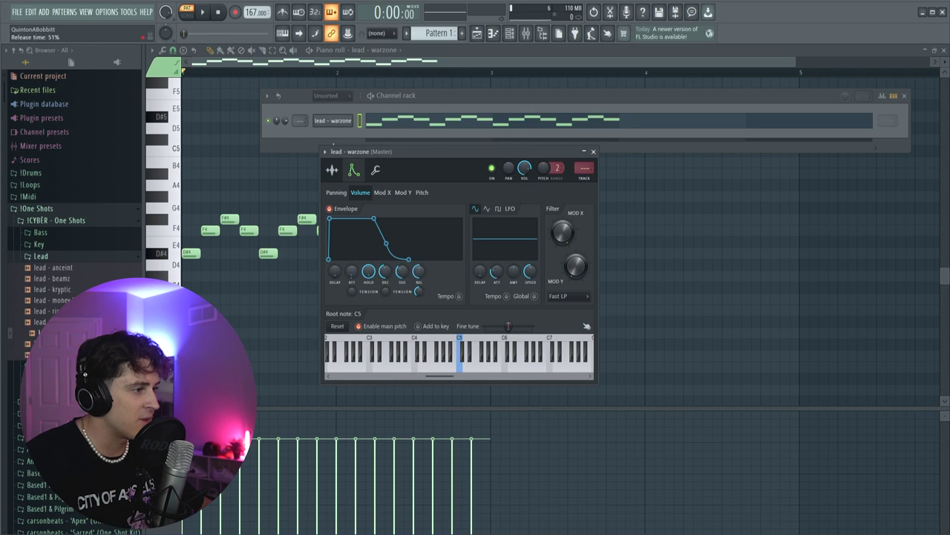
key(space)
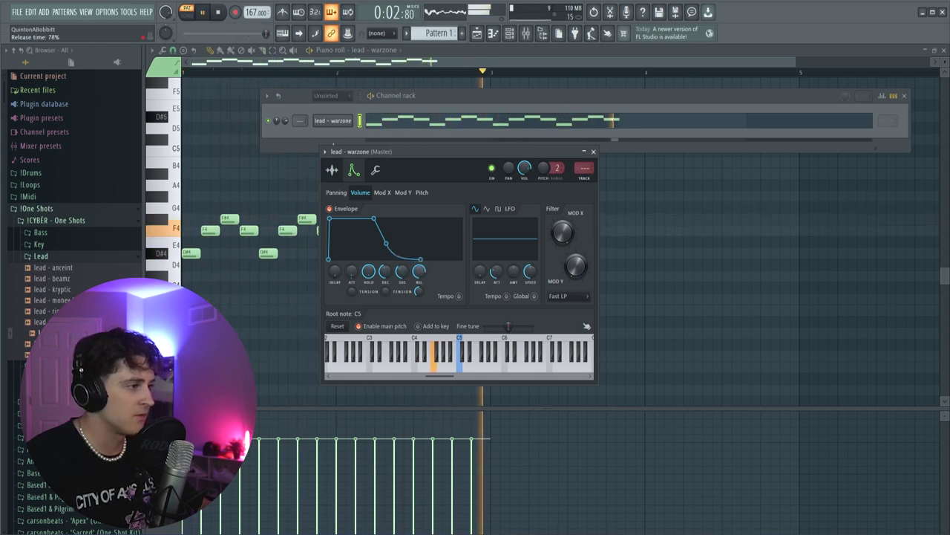
drag(352, 272, 352, 267)
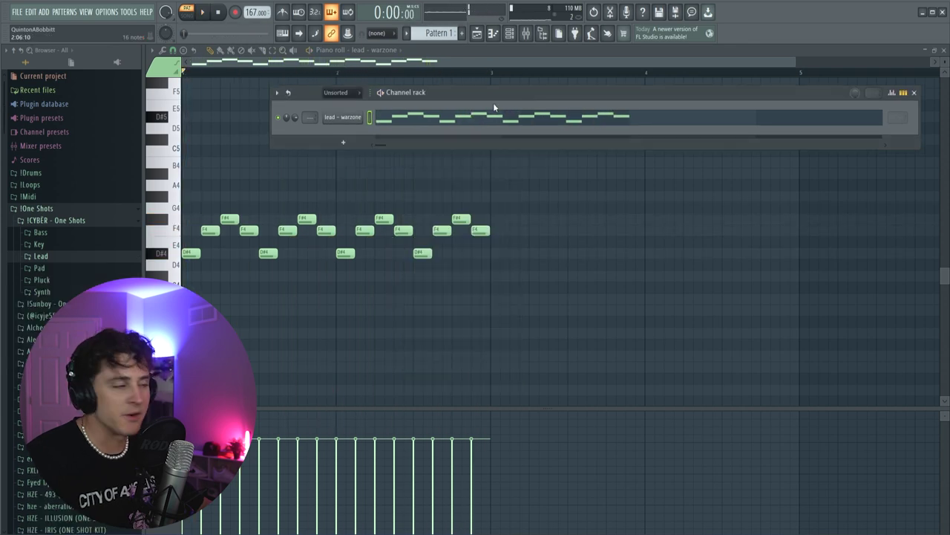
drag(493, 95, 489, 101)
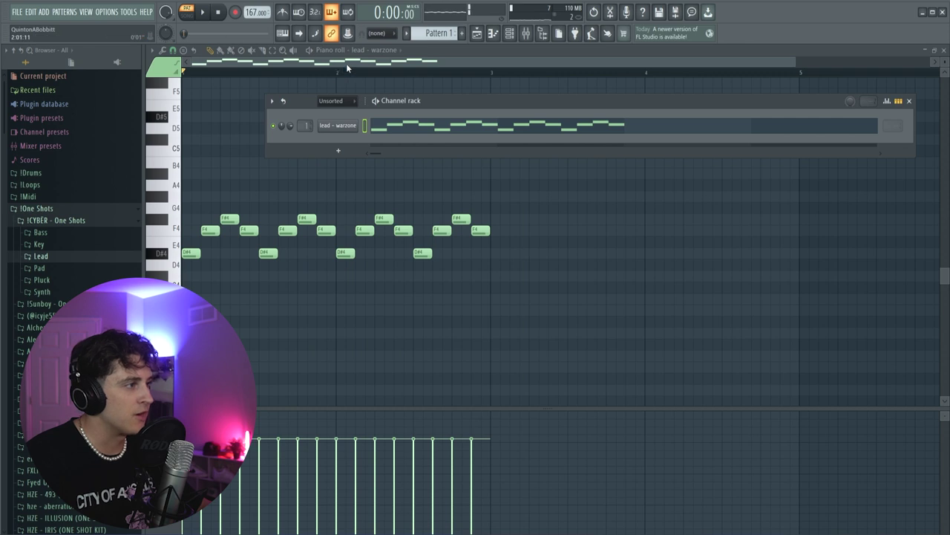
Step: Duplicate the two-bar melody in the piano roll to fill four bars
click(274, 68)
scroll(274, 75, down, 1)
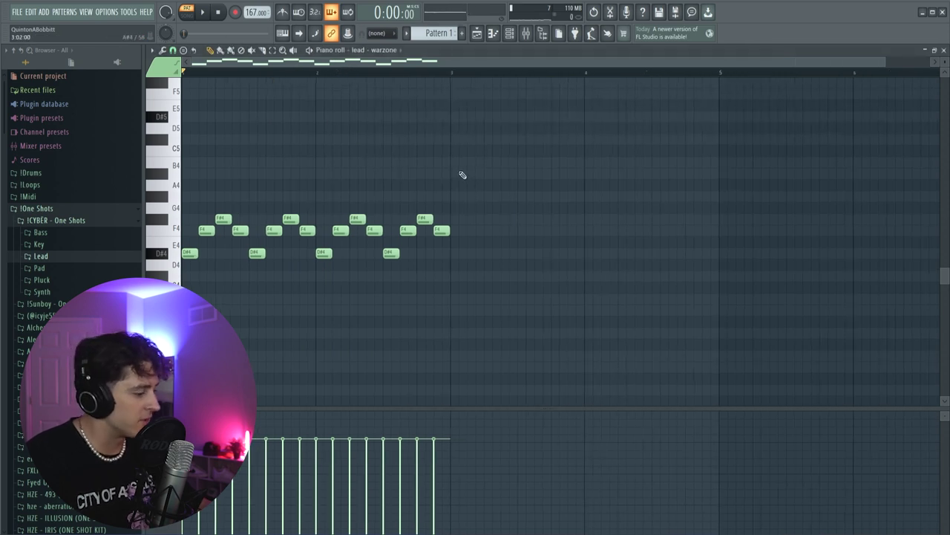
key(ctrl+b)
key(ctrl+d)
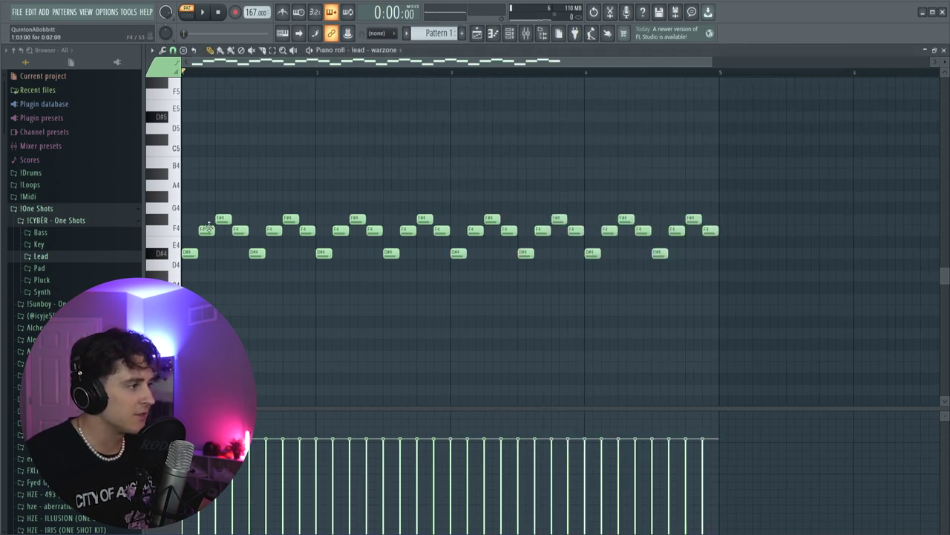
Step: Add accent notes A#4, B4, A#4 and D#5 halfway through bars 1 to 4 respectively
click(252, 175)
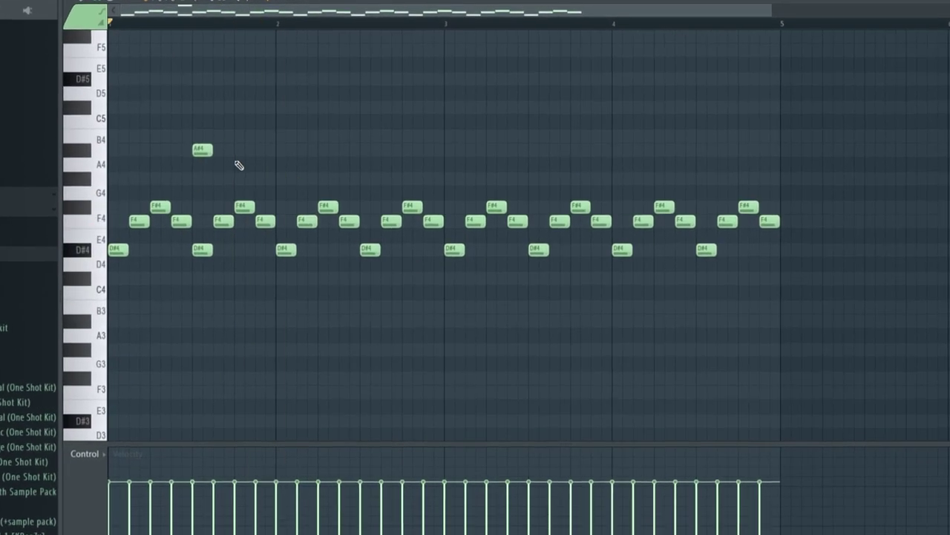
right_click(202, 150)
key(space)
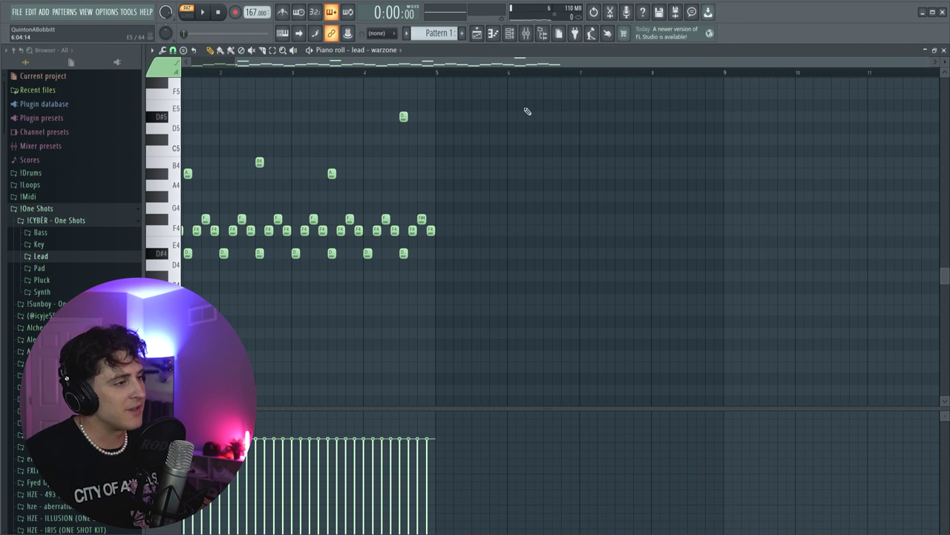
Step: Duplicate the four-bar melody into bars 5 to 8 and transpose the copy down so it starts on A#3
key(ctrl+b)
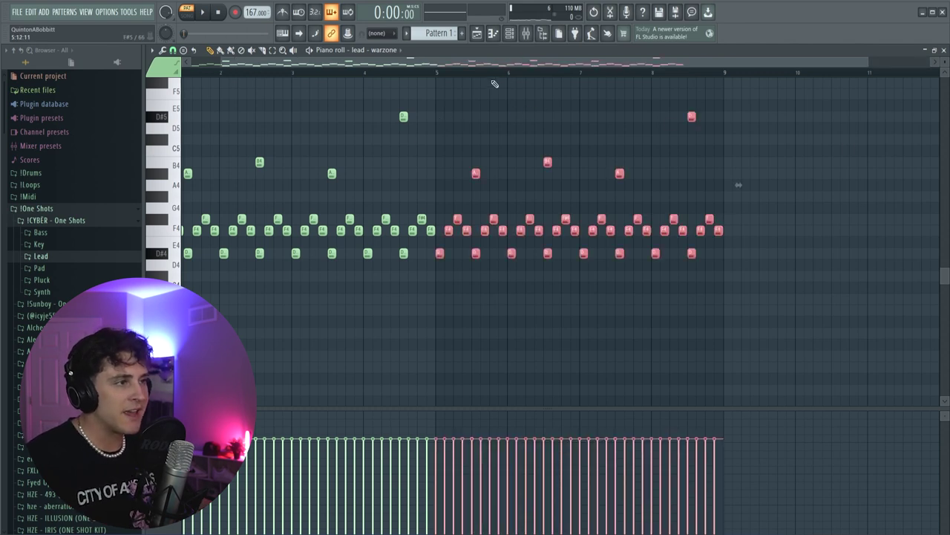
drag(490, 64, 449, 67)
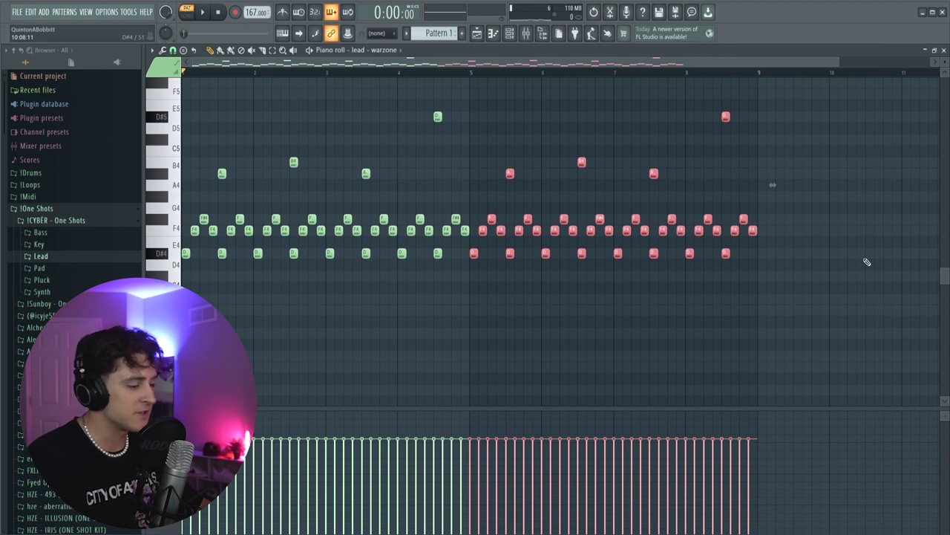
key(shift+Down)
key(shift+Down)
key(shift+Down)
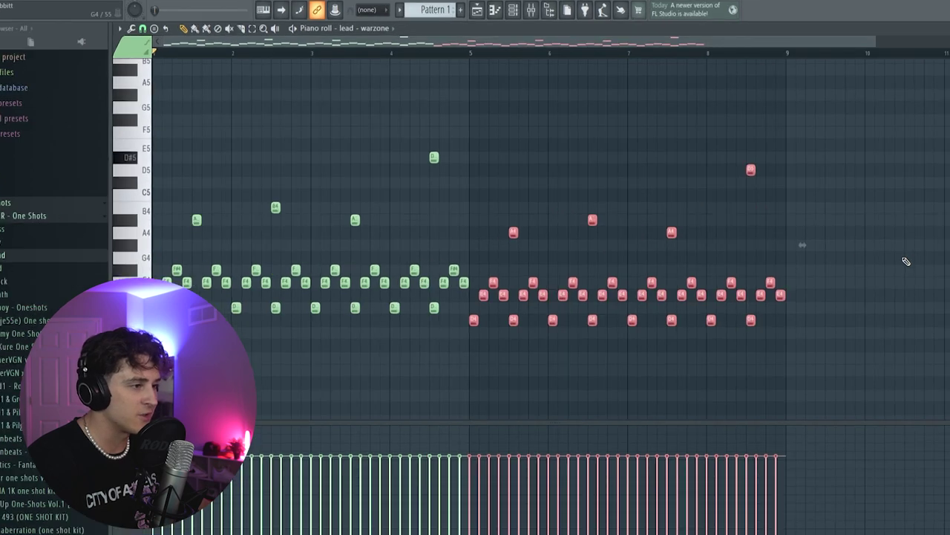
key(Down)
key(Down)
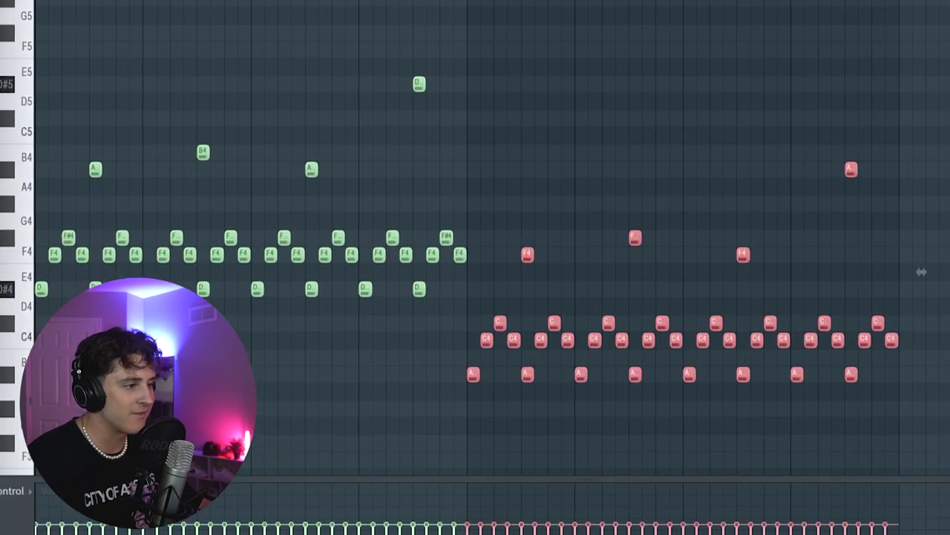
ctrl+click(907, 356)
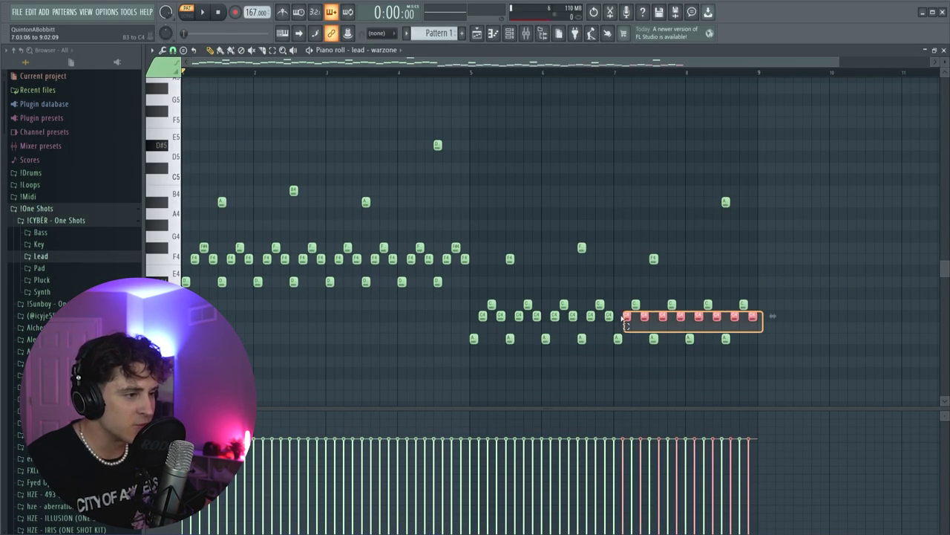
drag(625, 318, 474, 318)
click(455, 289)
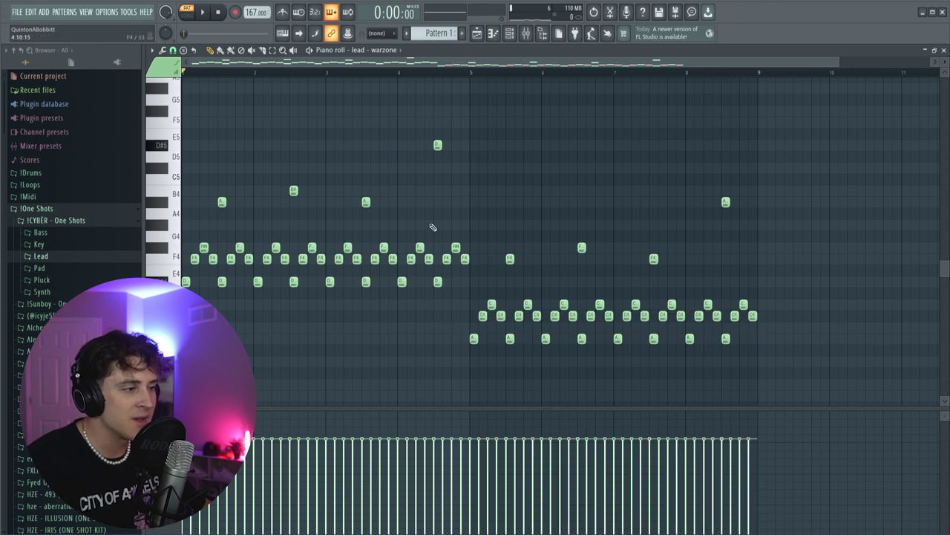
Step: Shorten the release of the lead - warzone volume envelope, with a release tension of -79%
scroll(452, 78, down, 2)
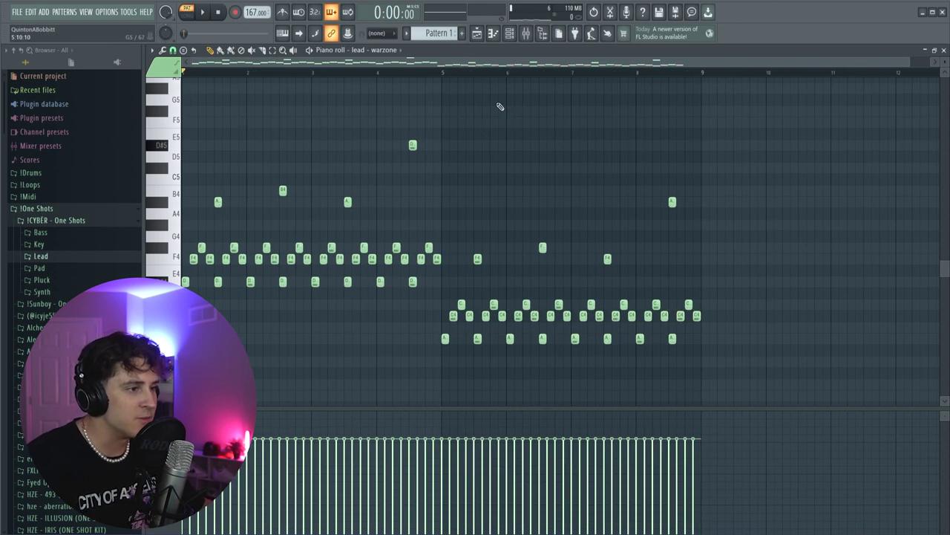
key(F6)
click(338, 126)
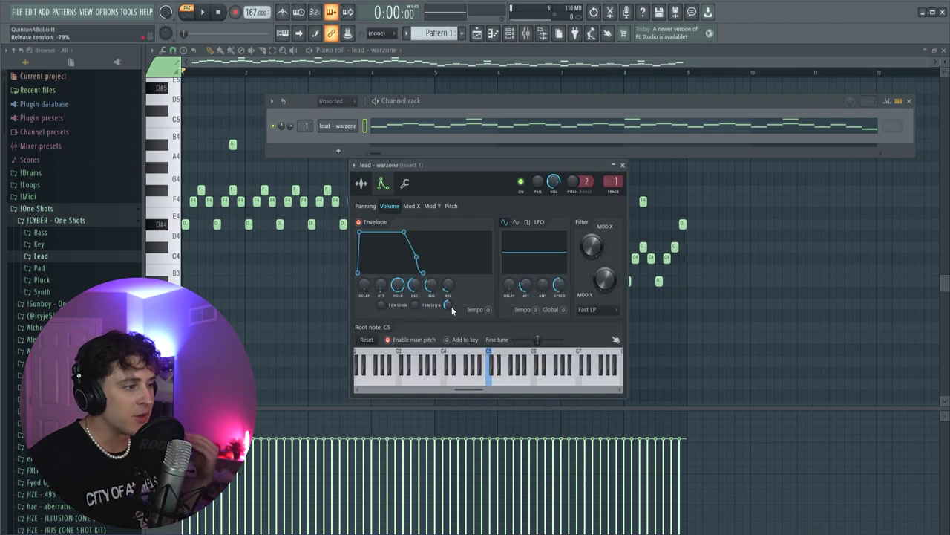
click(623, 165)
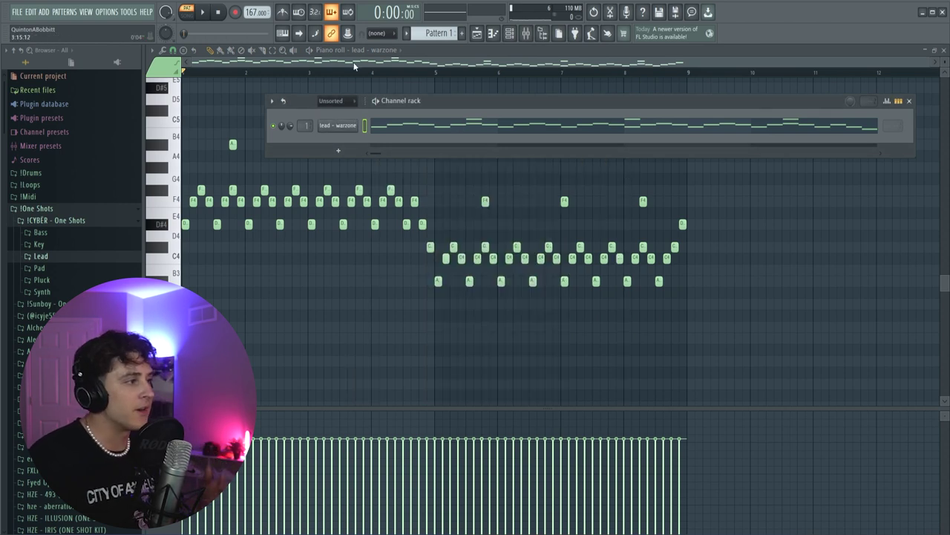
key(F6)
Step: Play back the full eight-bar lead melody
drag(218, 118, 625, 208)
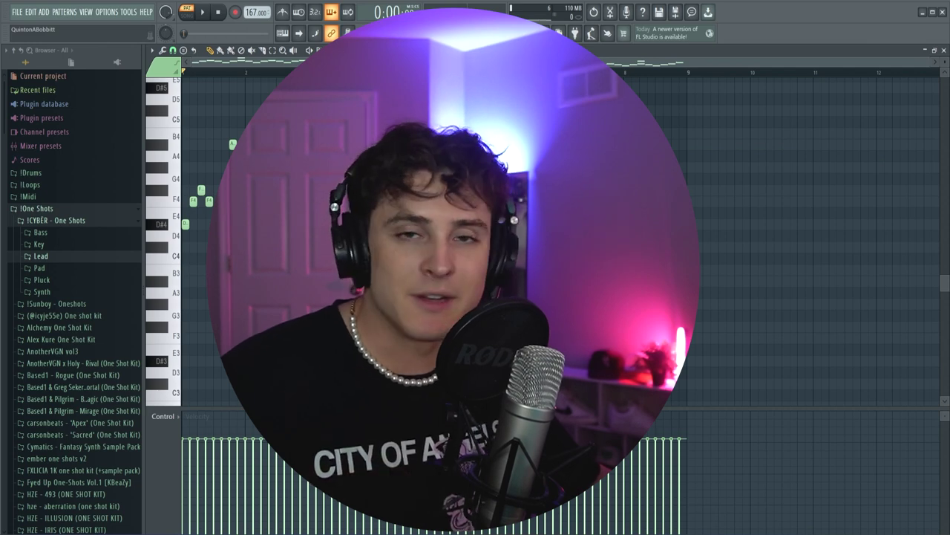
key(space)
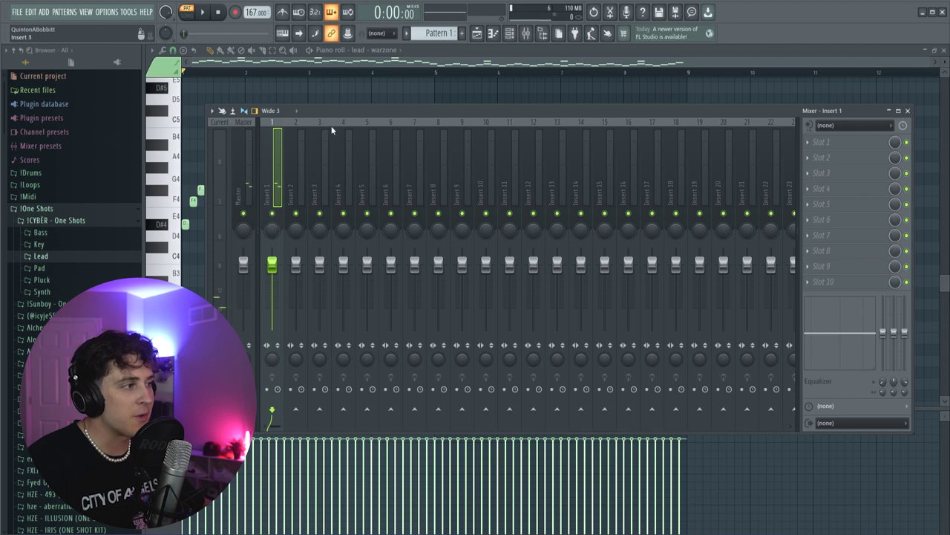
Step: Add Fruity Parametric EQ 2 to Insert 1 and cut the lows below about 408 Hz and the highs with a low pass
click(843, 139)
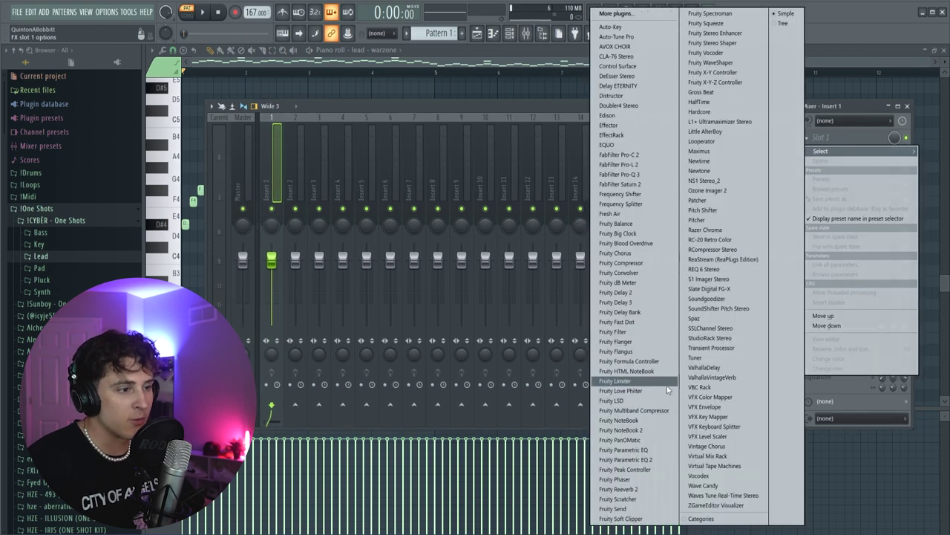
click(660, 460)
drag(298, 213, 402, 214)
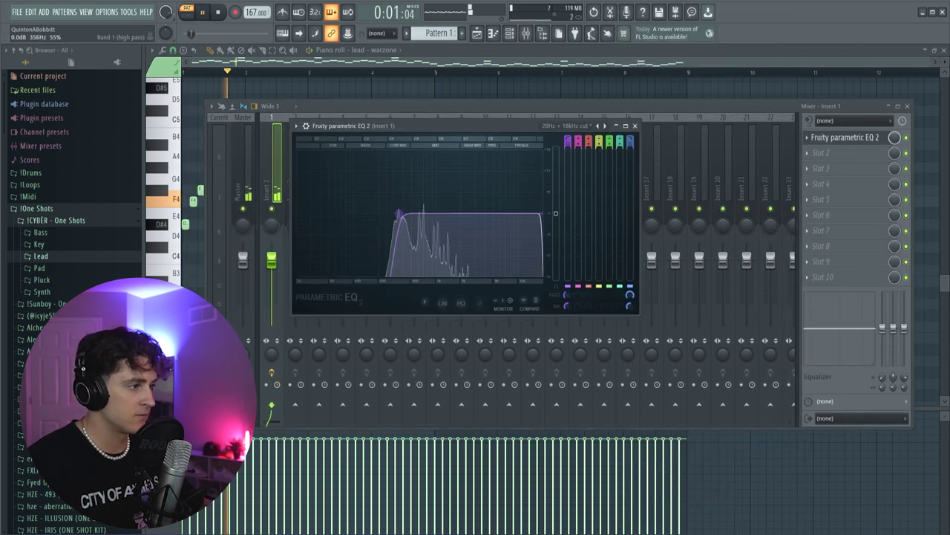
drag(540, 213, 451, 214)
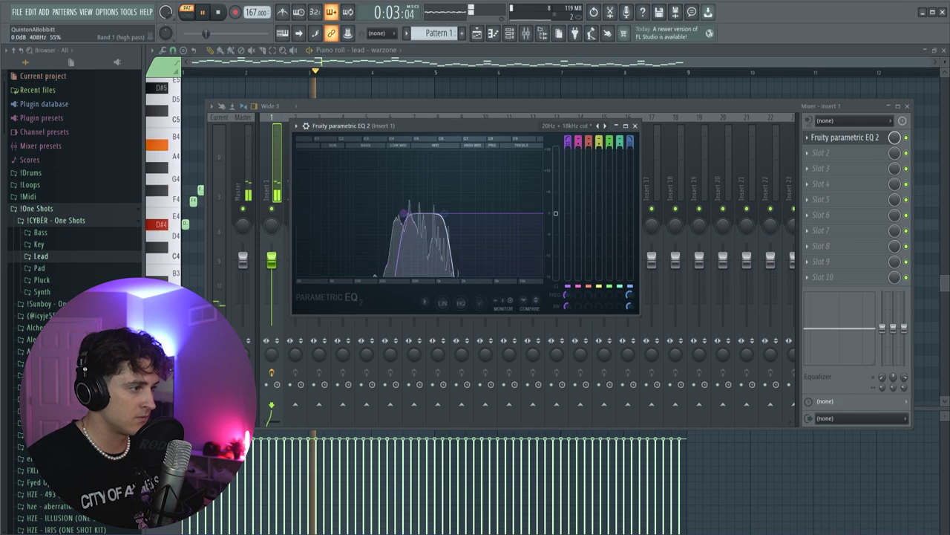
click(635, 125)
Step: Add ValhallaVintageVerb to the second effect slot of Insert 1
click(843, 153)
key(space)
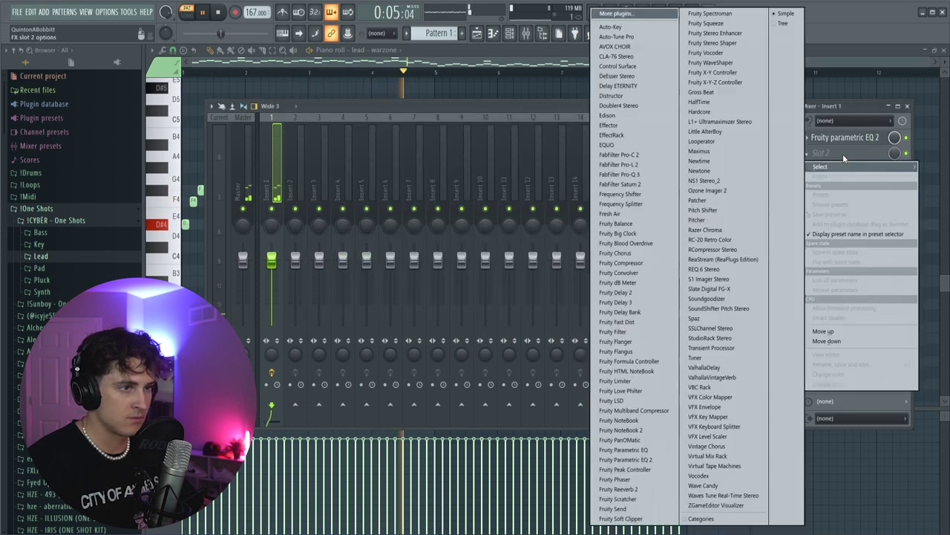
click(843, 155)
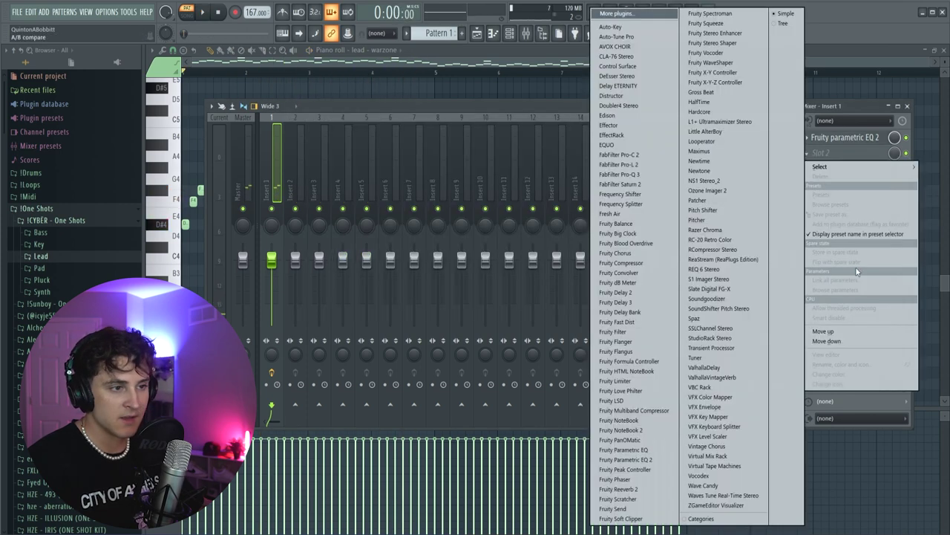
click(734, 376)
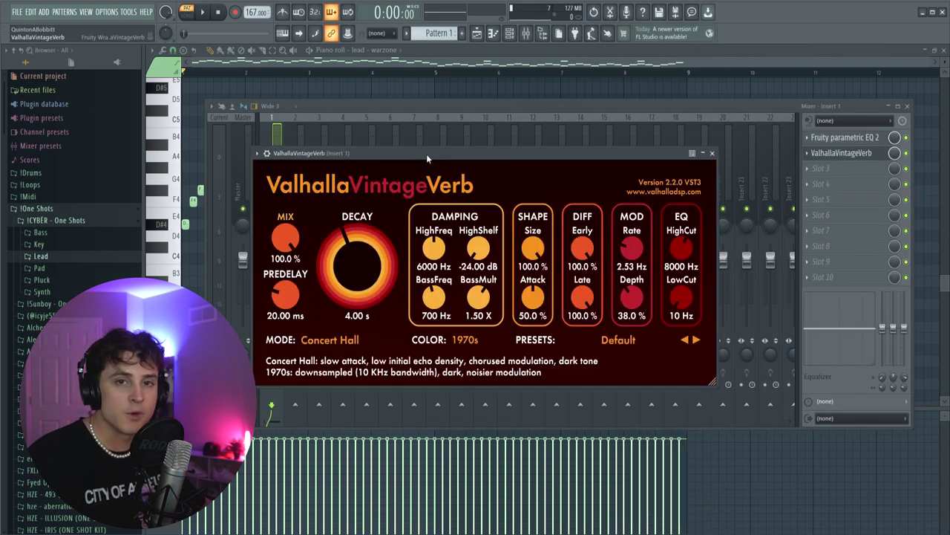
drag(446, 153, 482, 142)
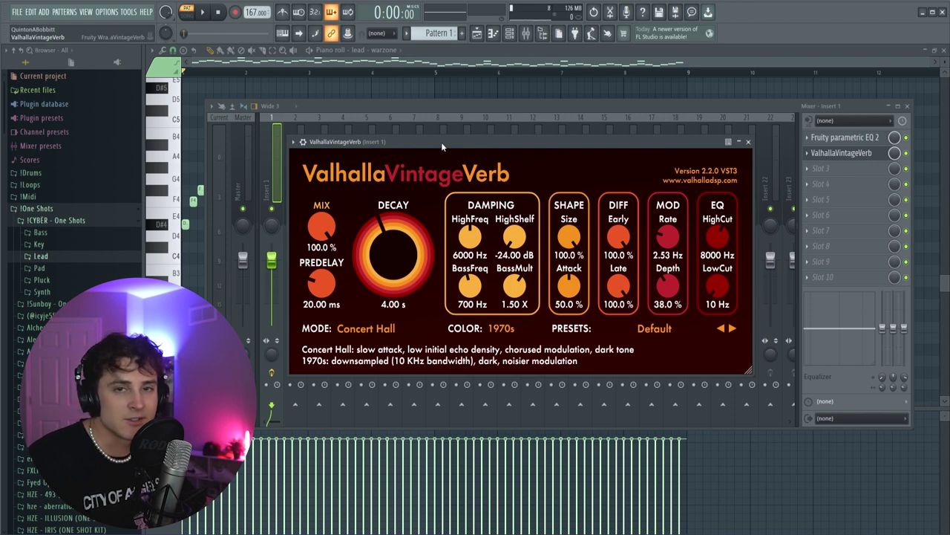
Step: Set the ValhallaVintageVerb mix to 80%, decay to 2.63 s and low cut to 80 Hz during playback
key(space)
drag(322, 227, 322, 245)
drag(375, 227, 325, 244)
drag(375, 225, 329, 230)
drag(718, 287, 717, 279)
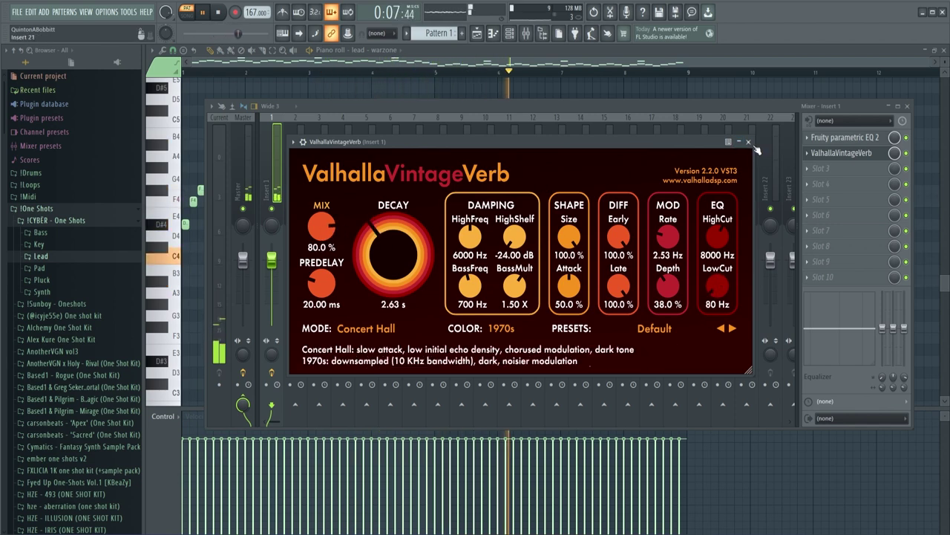
Step: Add Fruity Chorus with its default settings to the third effect slot of Insert 1
click(841, 152)
click(852, 168)
click(852, 168)
click(852, 168)
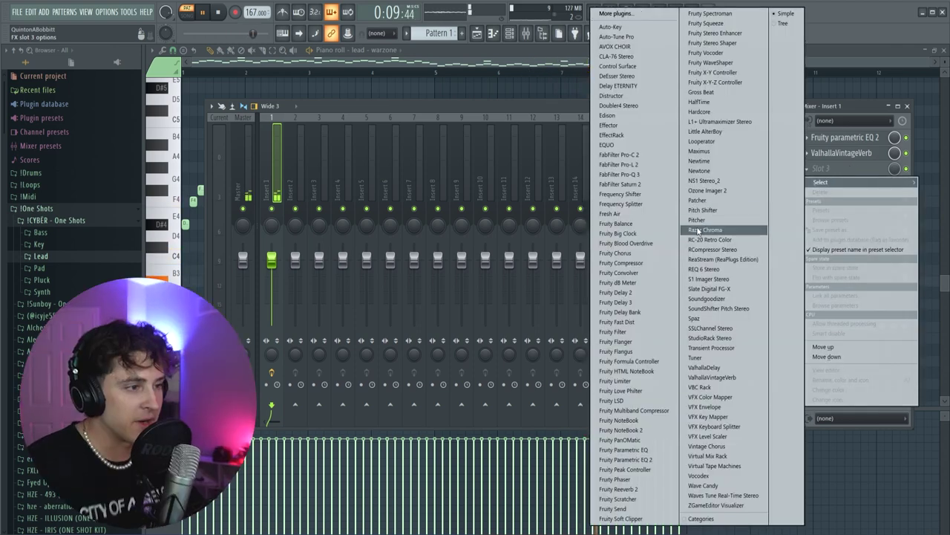
click(615, 252)
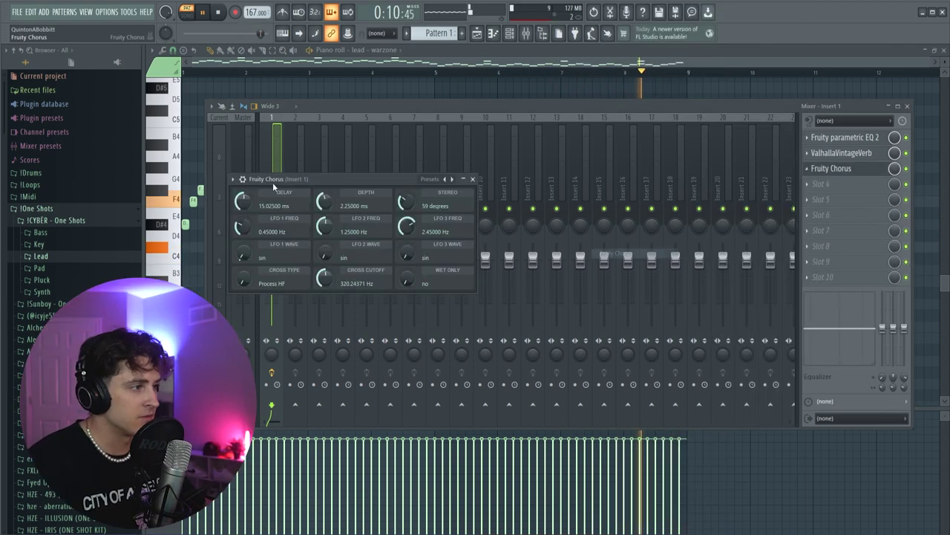
click(473, 179)
Step: Add Fruity Stereo Shaper with the Stereoize preset to slot 4 and set Insert 1's stereo separation to 56% separated
click(824, 184)
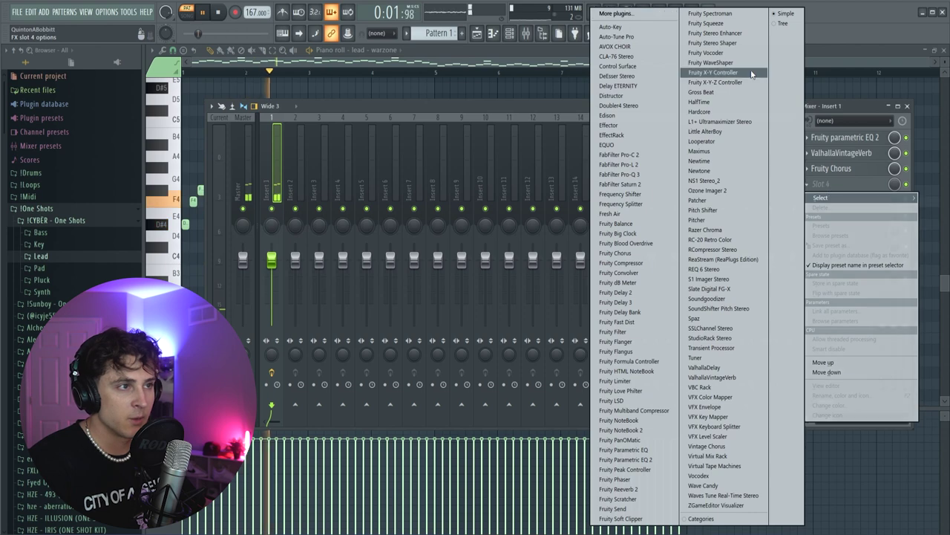
click(739, 46)
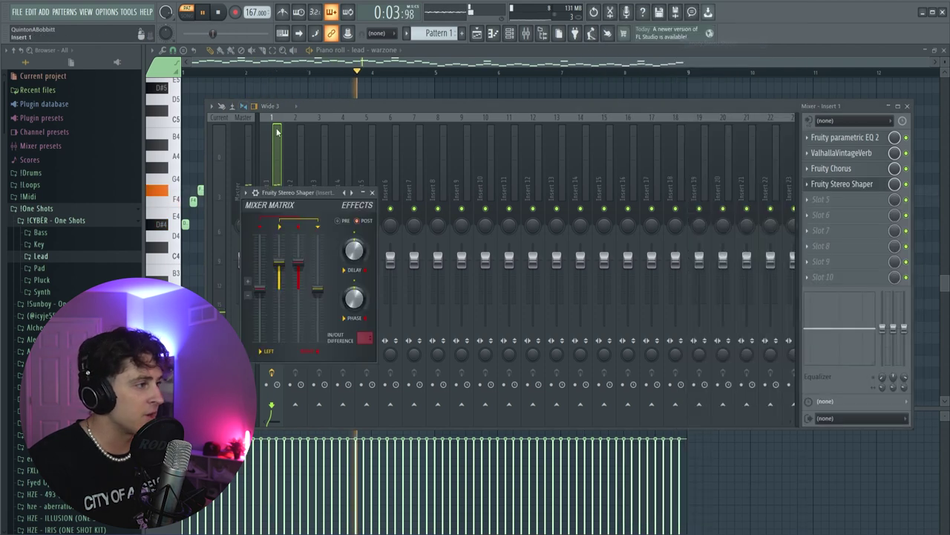
right_click(351, 193)
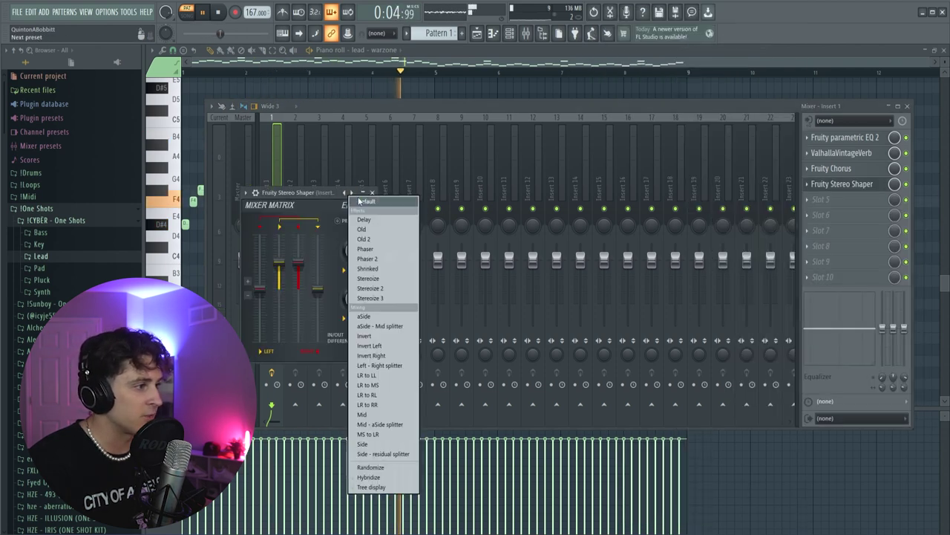
click(380, 281)
drag(297, 193, 338, 193)
click(414, 194)
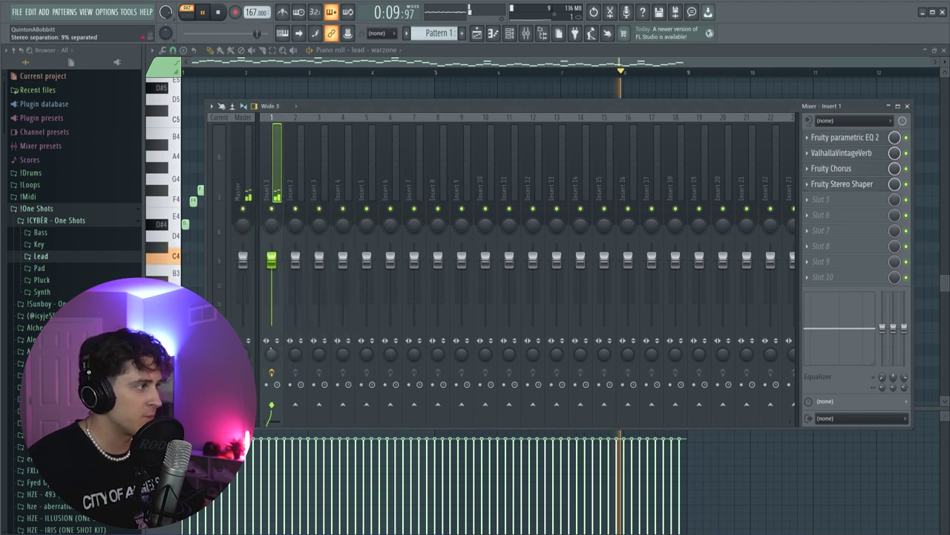
drag(272, 354, 272, 332)
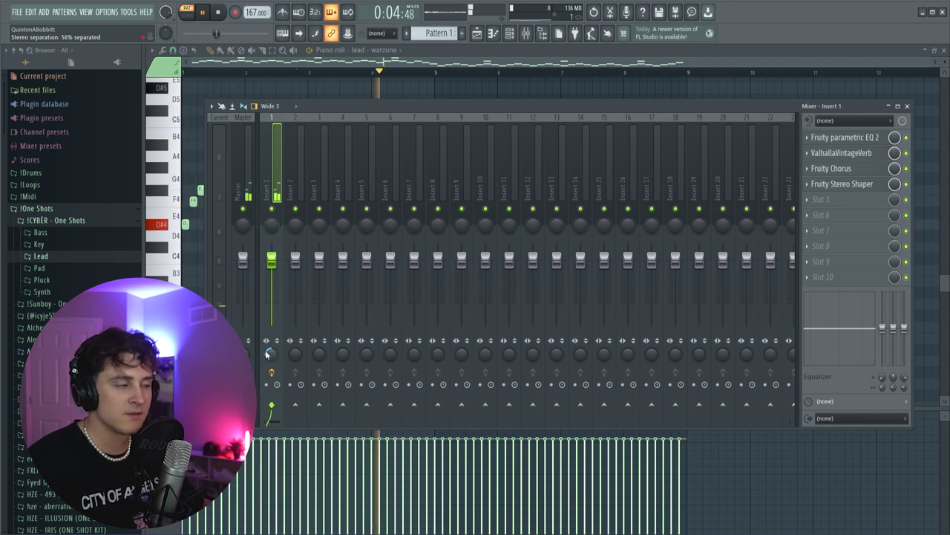
Step: Add HalfTime to the fifth effect slot of Insert 1 and lower its mix to 31%
click(830, 199)
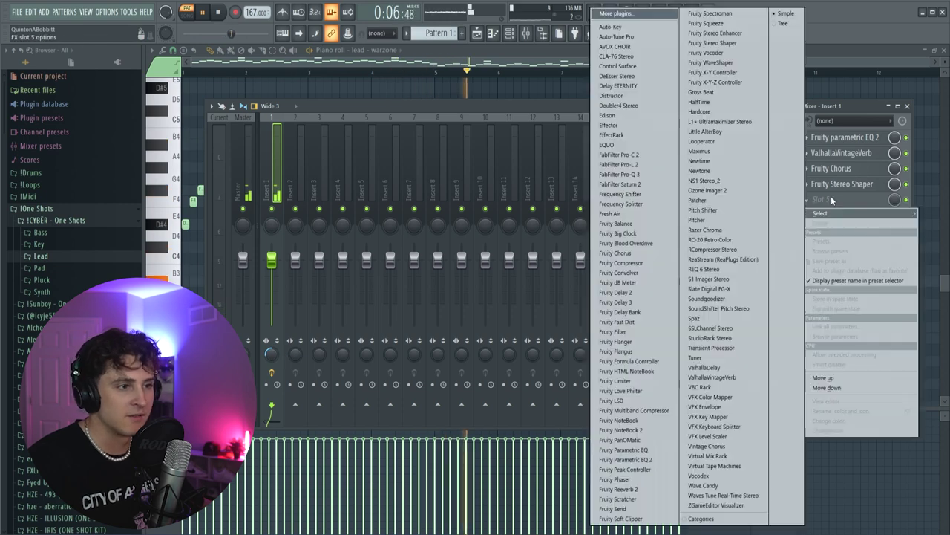
click(832, 200)
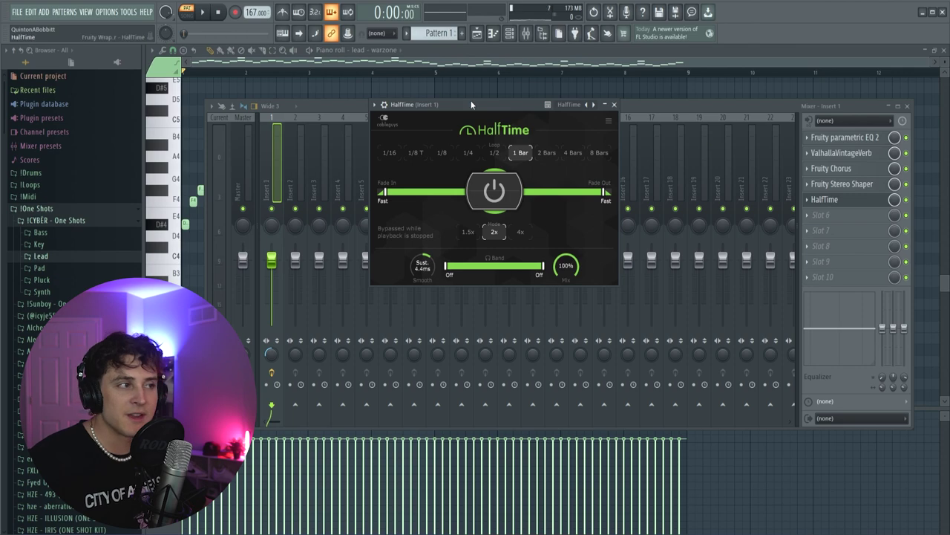
drag(476, 106, 525, 123)
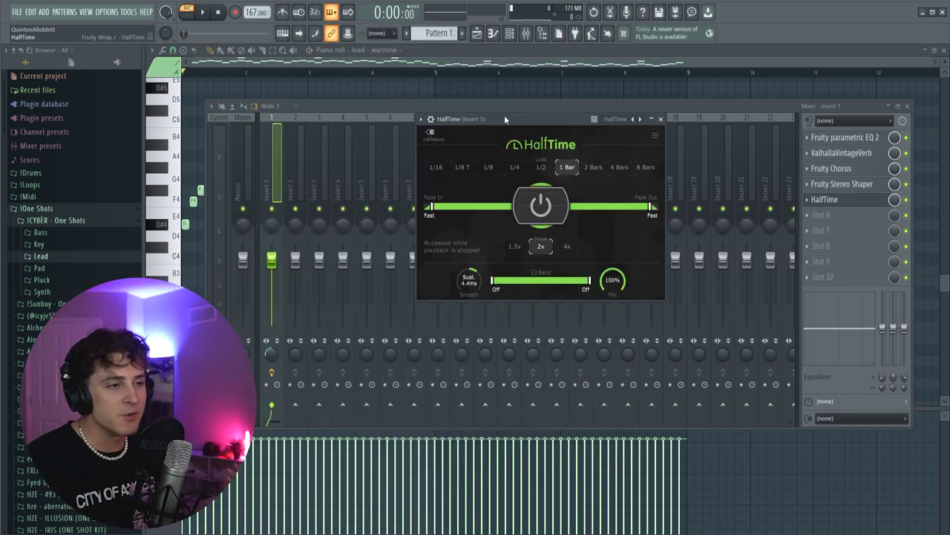
drag(504, 115, 535, 116)
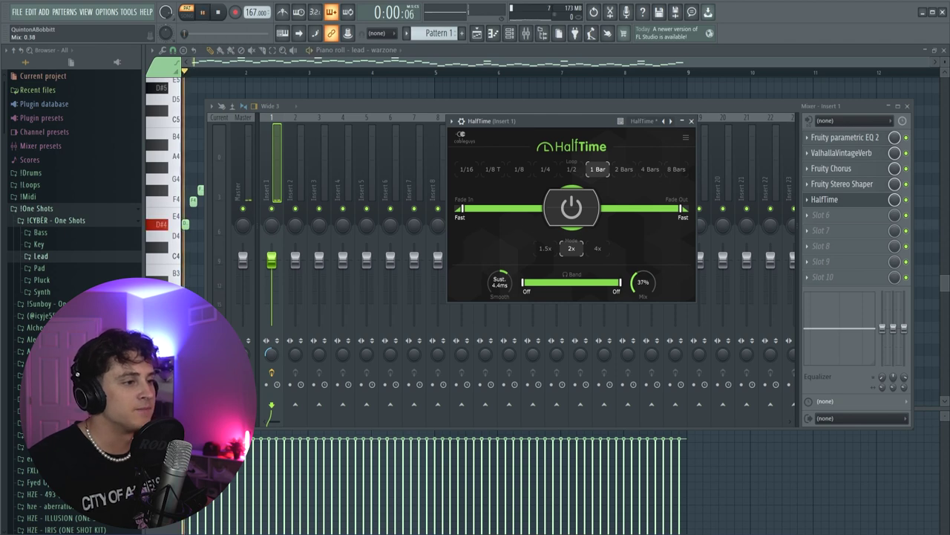
drag(643, 282, 643, 284)
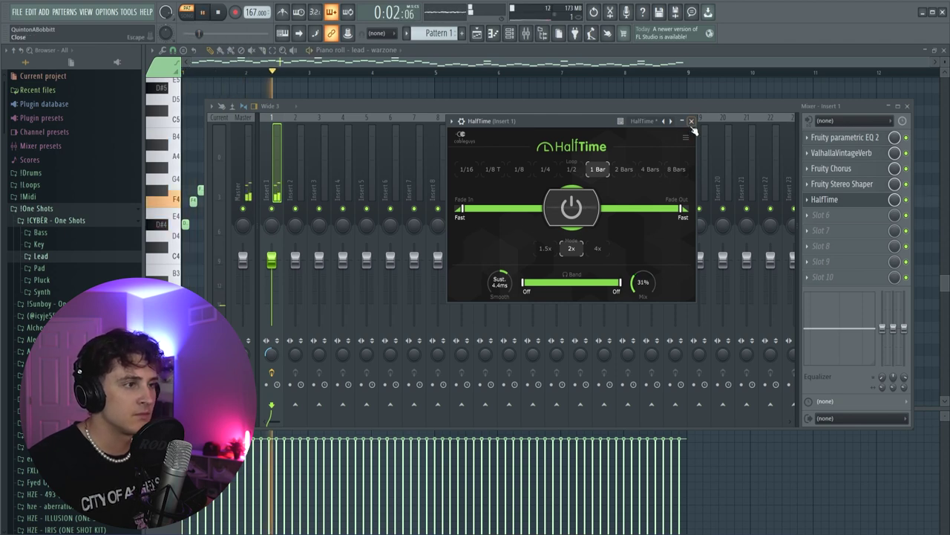
Step: Move HalfTime directly below Fruity Parametric EQ 2 in the effect chain and set its mix to 35%
click(836, 201)
drag(841, 204, 839, 153)
click(845, 155)
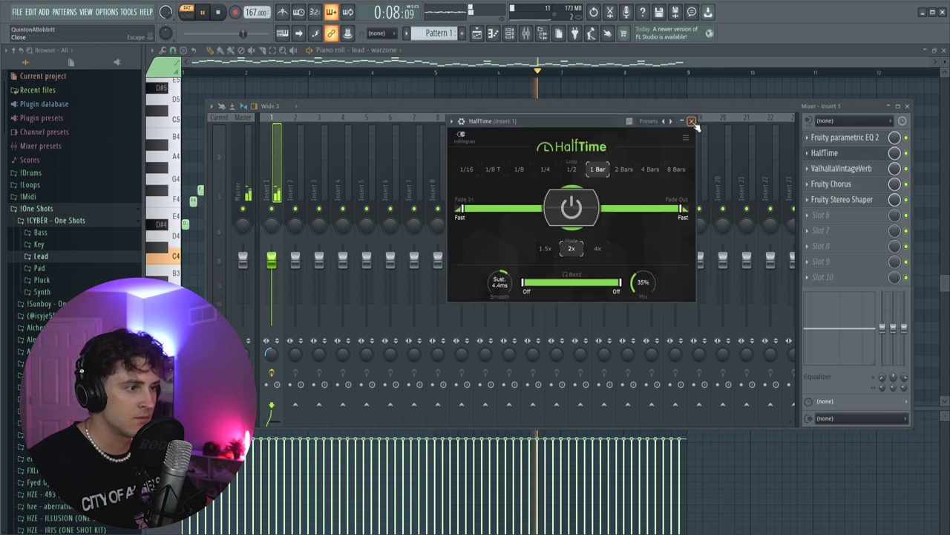
click(691, 121)
key(space)
Step: Add Fruity Balance to the sixth effect slot of Insert 1 and set its volume to 5.6 dB
click(821, 215)
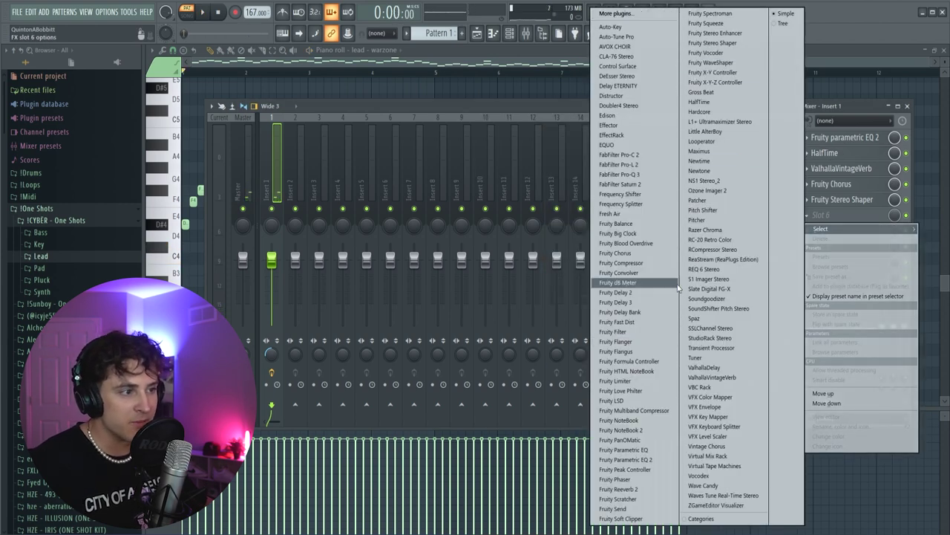
click(616, 223)
key(space)
drag(252, 157, 387, 156)
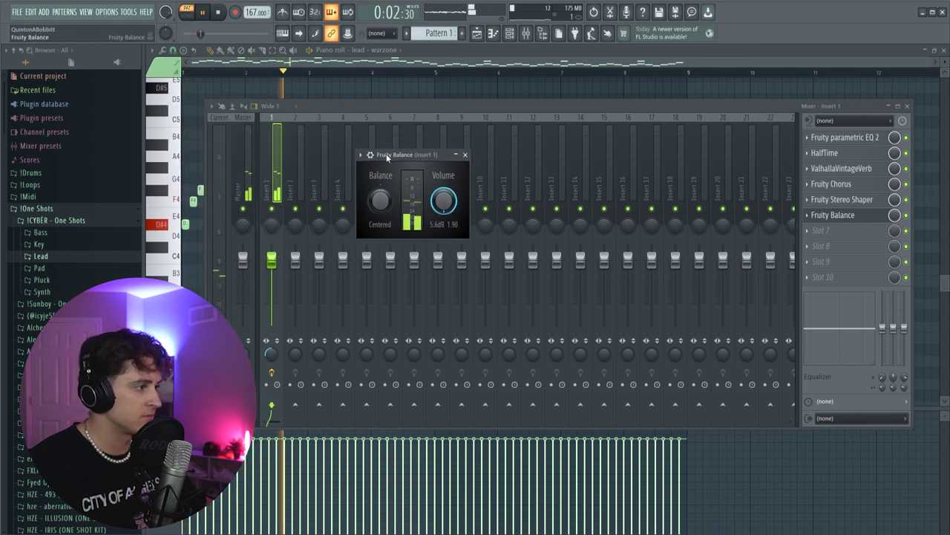
click(466, 156)
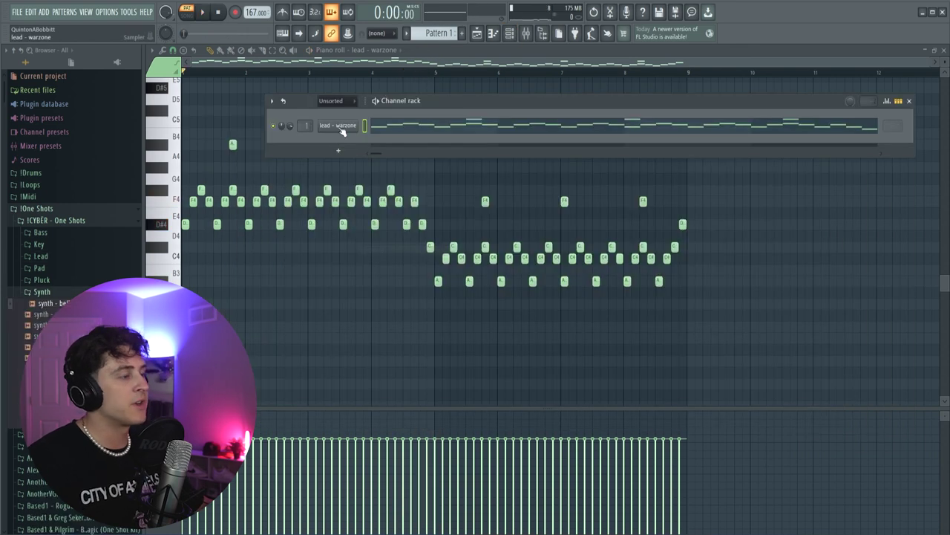
Step: Clone the lead - warzone channel and replace the clone's sample with synth - bell
right_click(341, 129)
click(415, 226)
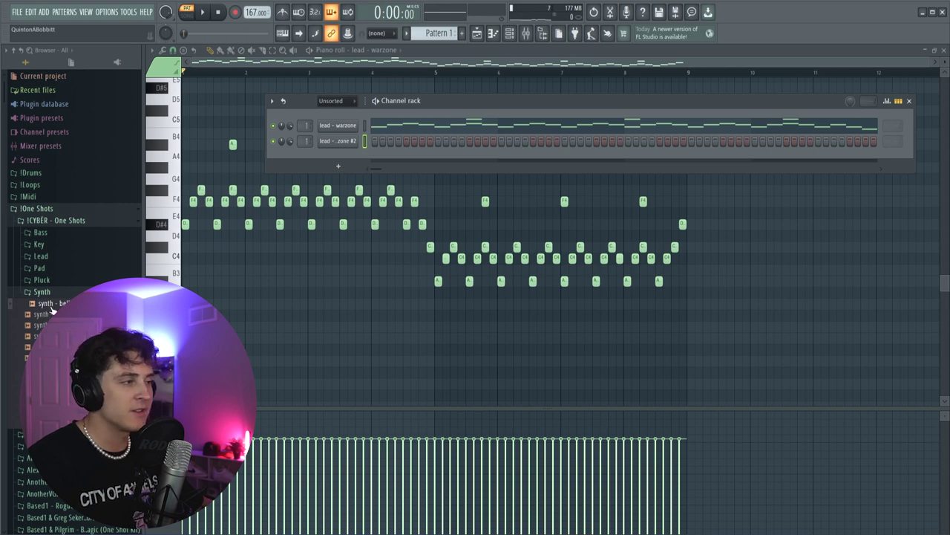
drag(338, 144, 338, 141)
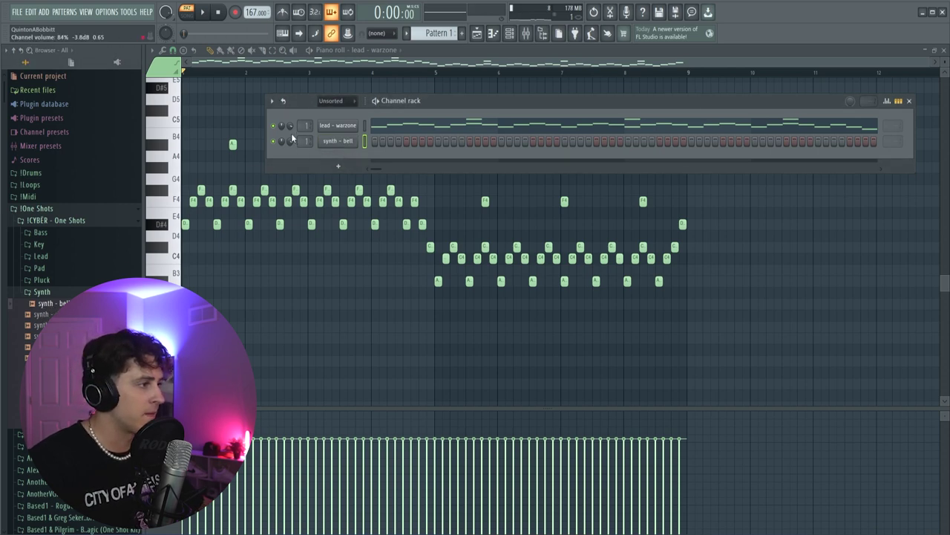
Step: Copy the lead - warzone melody into the synth - bell channel and play both layers together
key(ctrl+c)
click(365, 142)
key(ctrl+v)
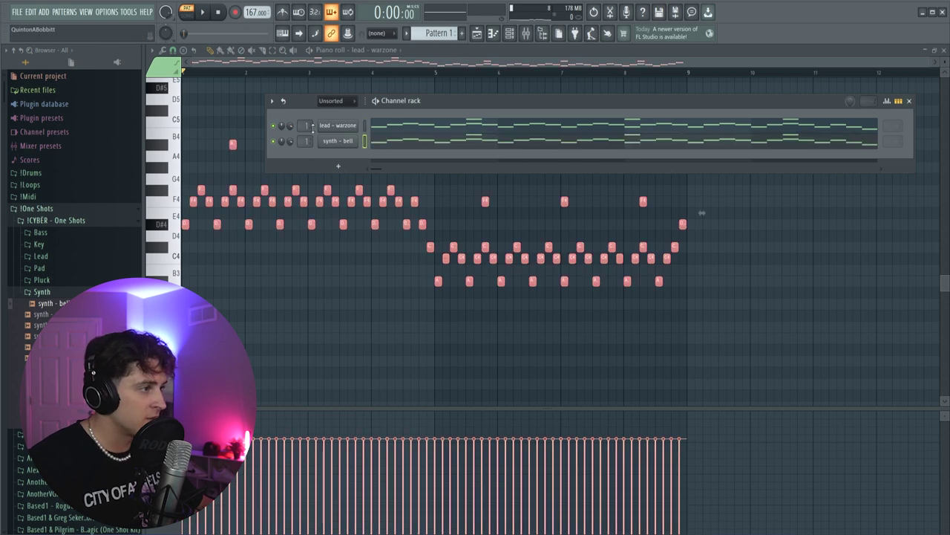
click(273, 141)
key(space)
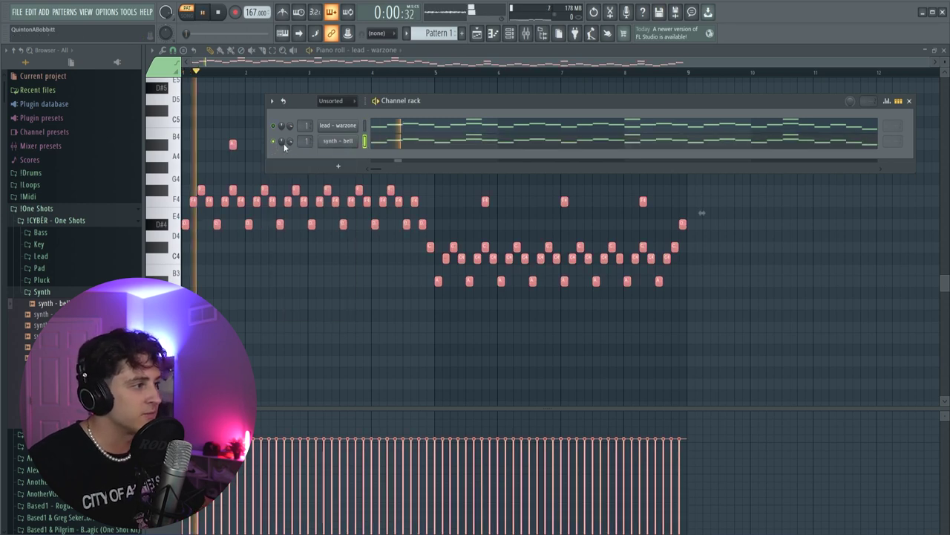
Step: Lower the HalfTime mix on Insert 1 to 19% while the layered melody plays
click(525, 33)
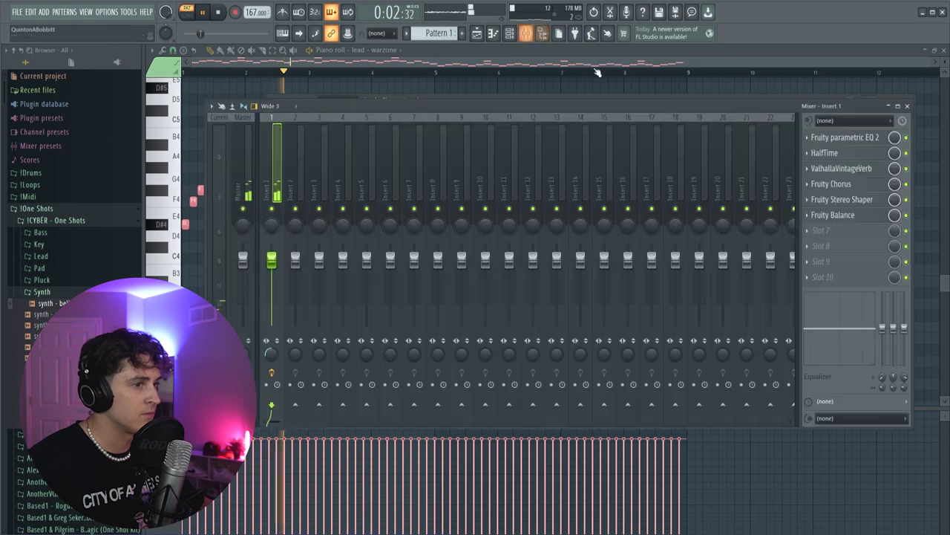
click(854, 153)
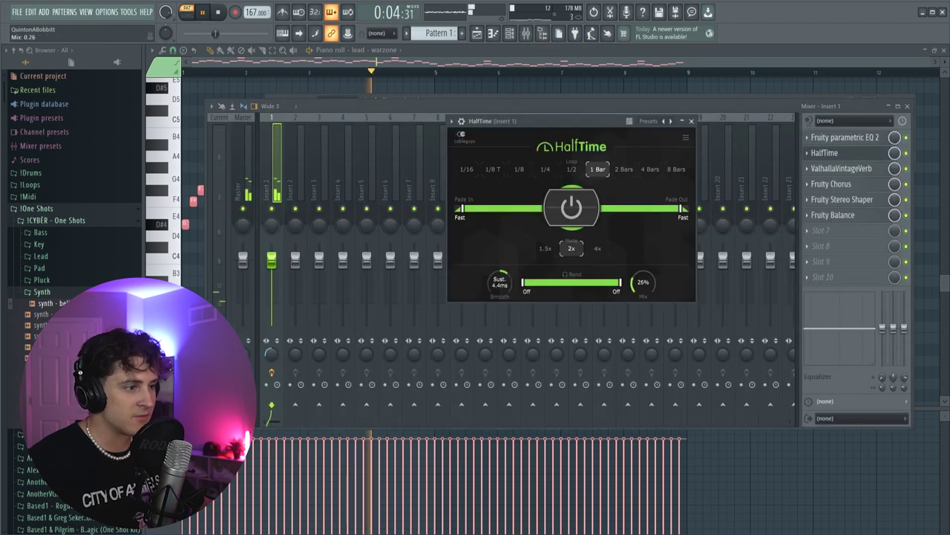
drag(642, 269, 641, 284)
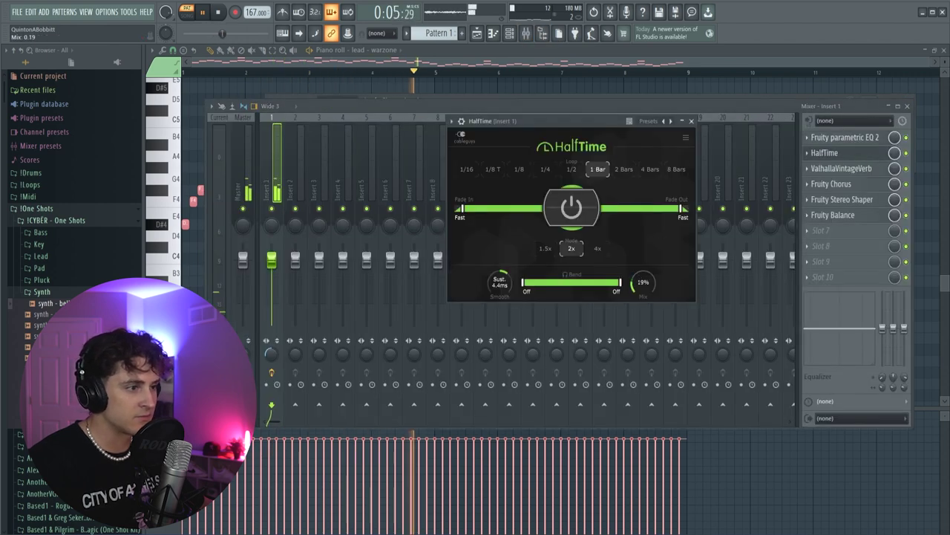
click(692, 121)
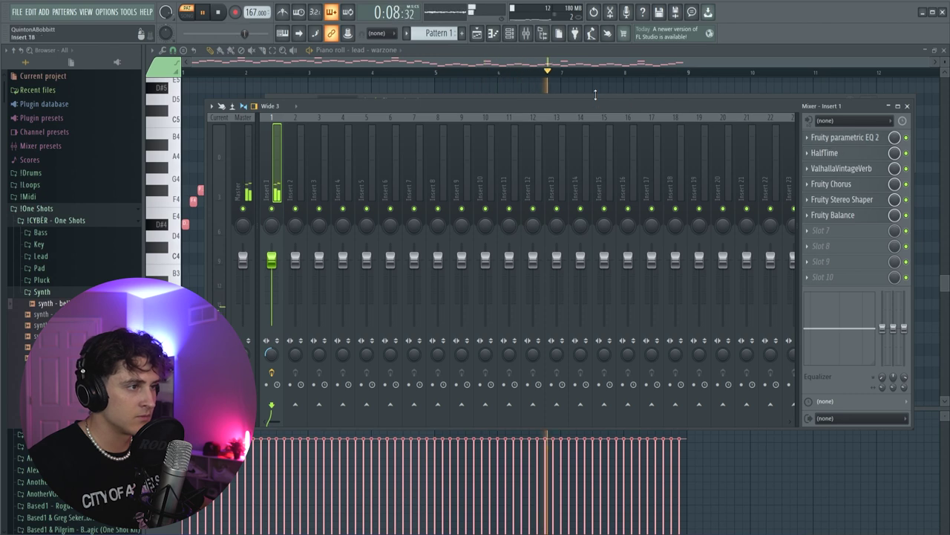
Step: Audition the one-shots in the Bass folder and load bass - silence as a new channel
key(F6)
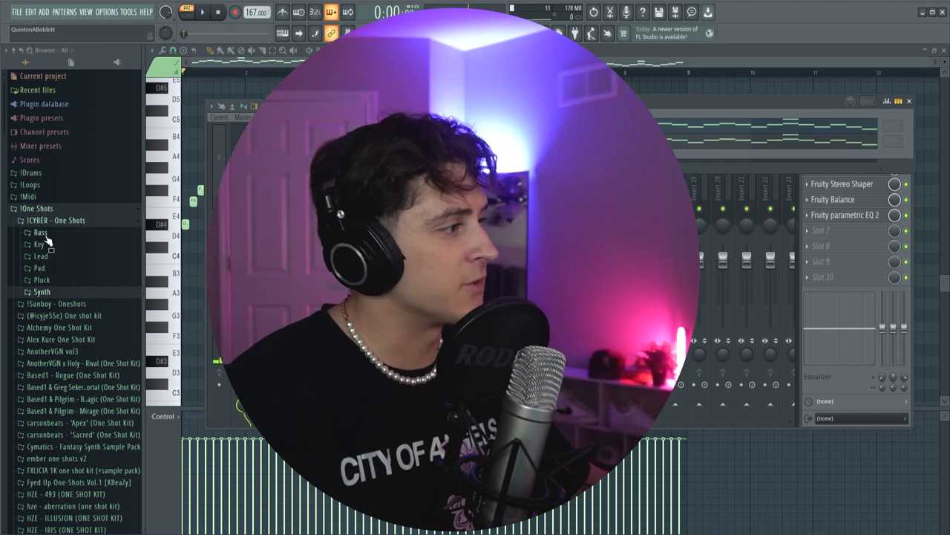
click(43, 234)
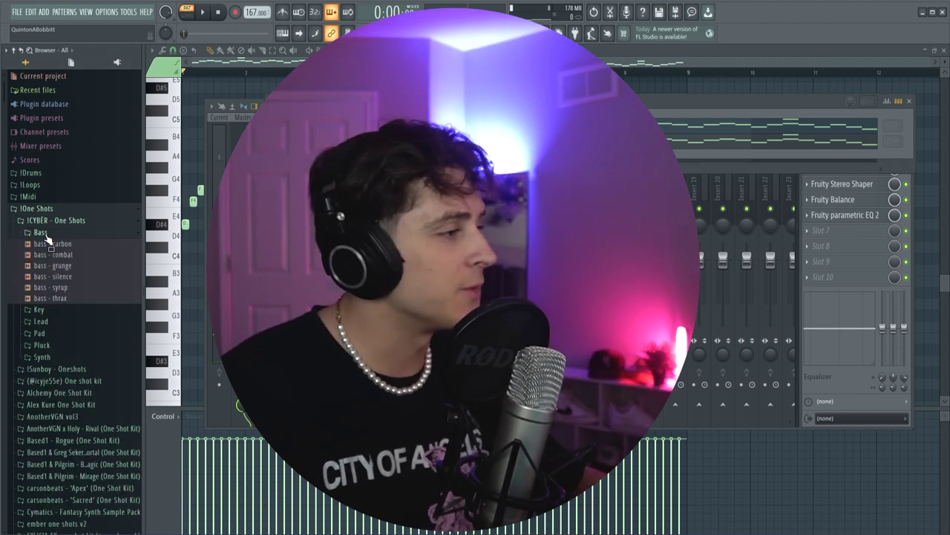
click(59, 244)
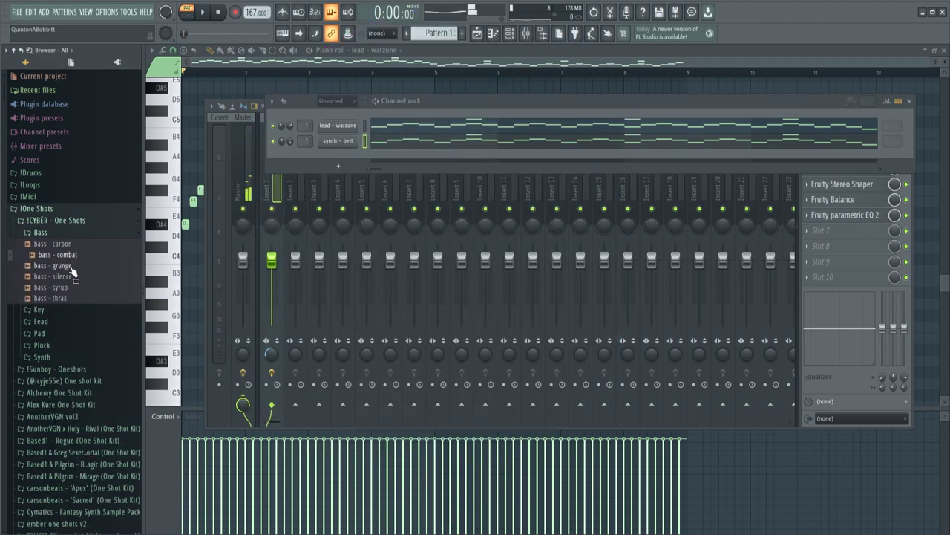
drag(70, 279, 340, 165)
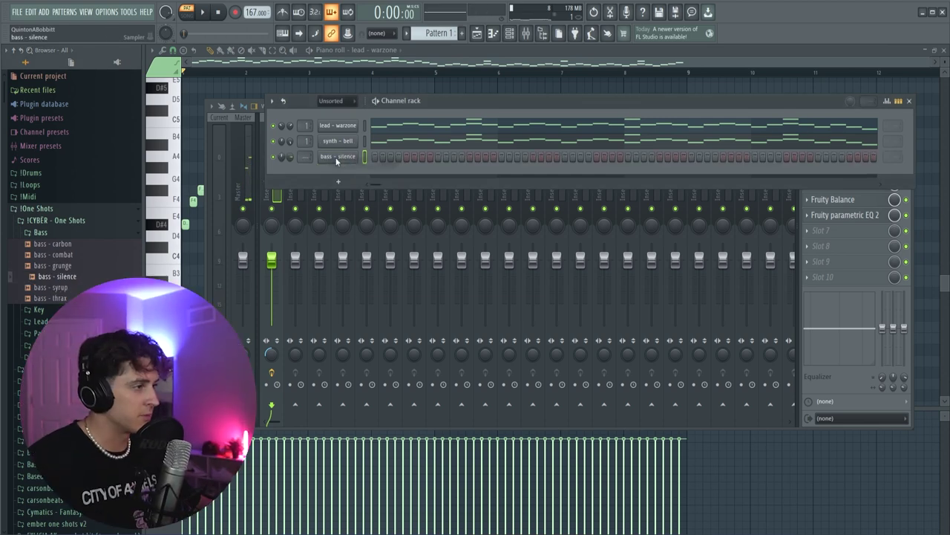
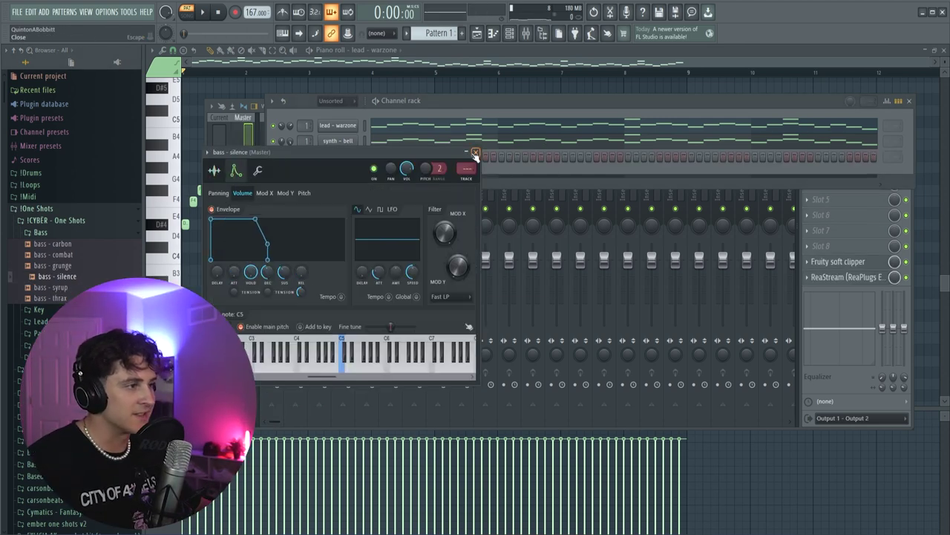
scroll(275, 273, down, 3)
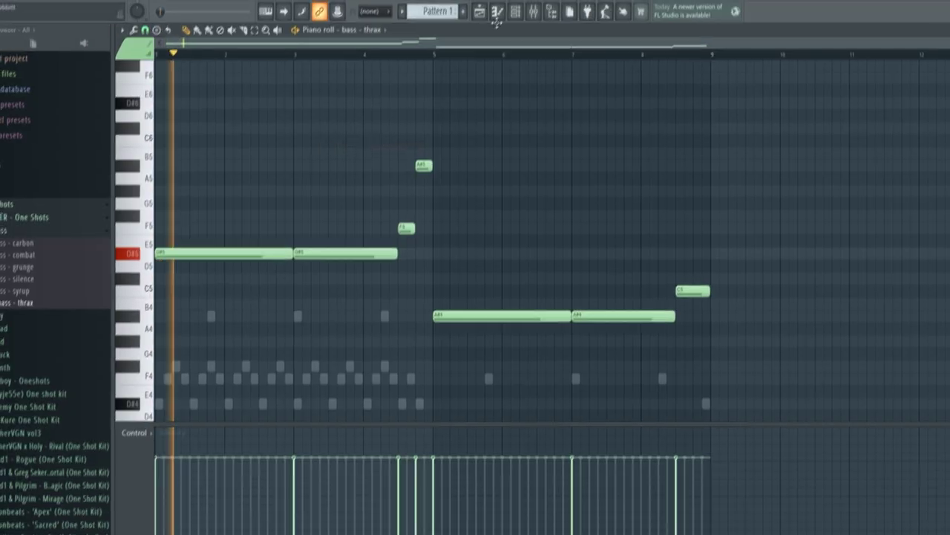
Step: Route the bass - thrax channel to mixer Insert 6 and add Fruity Parametric EQ 2 in its first slot
key(F6)
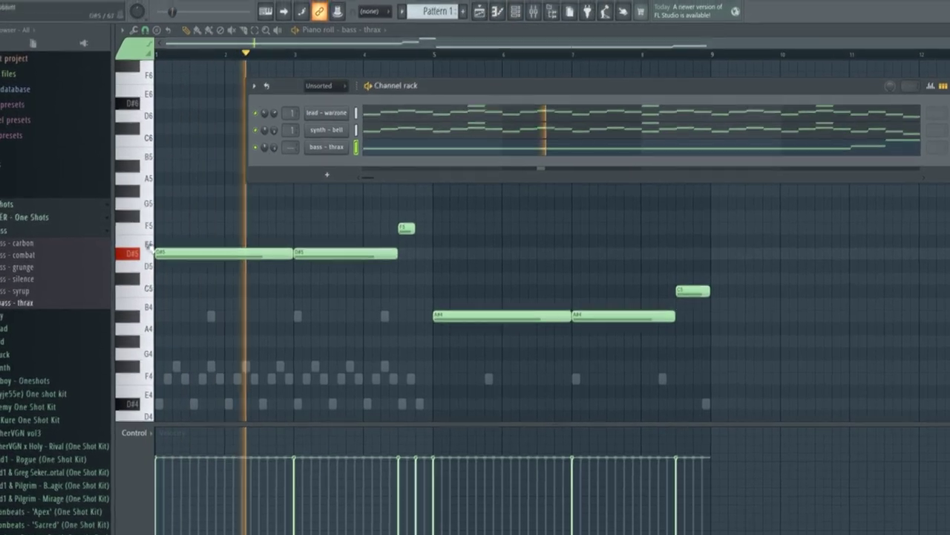
key(space)
scroll(291, 147, up, 6)
key(F9)
click(809, 138)
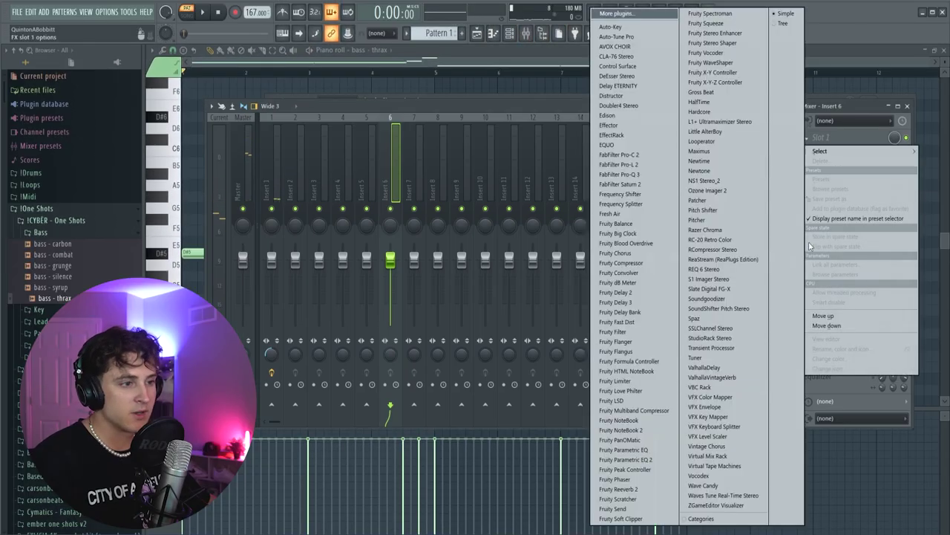
click(640, 459)
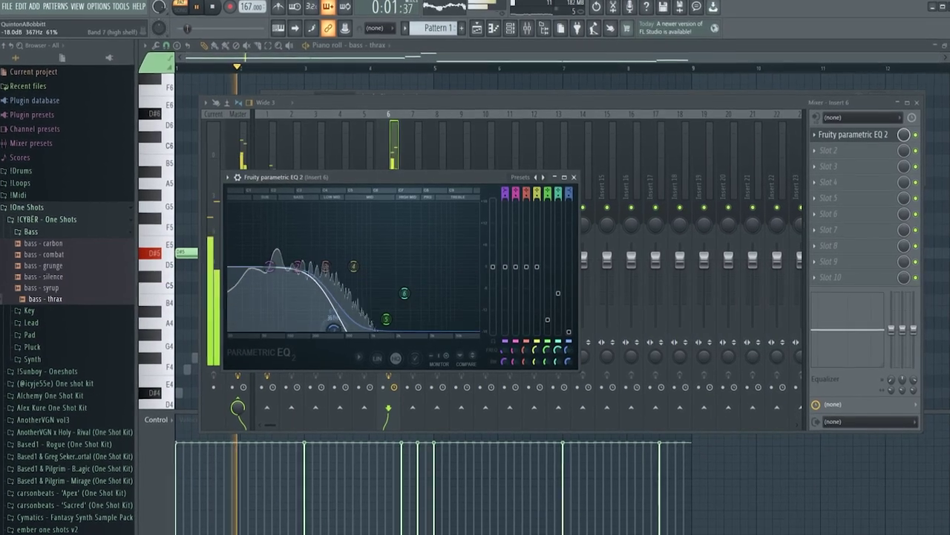
Step: Shape the bass EQ on Insert 6 by rolling off the highs, boosting band 1 and cutting band 3
drag(351, 289, 365, 300)
drag(268, 266, 299, 269)
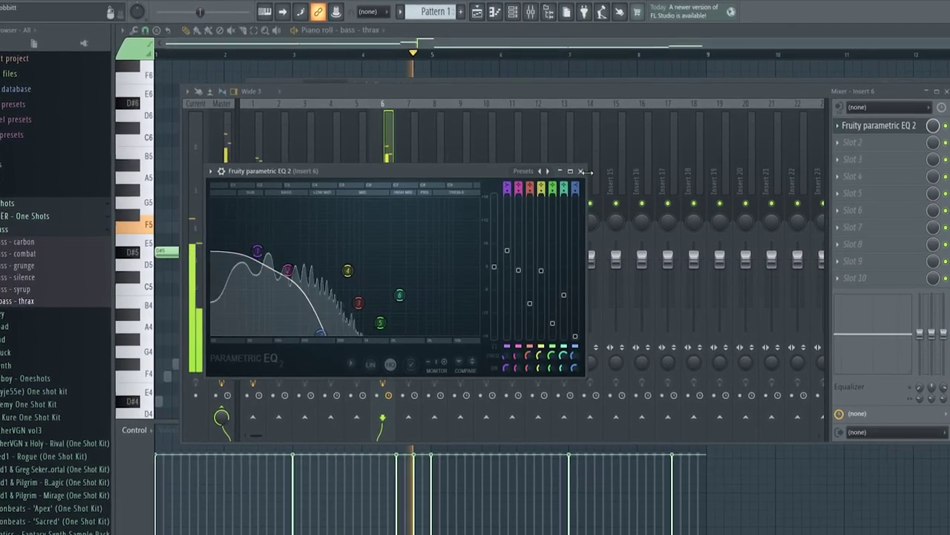
click(584, 171)
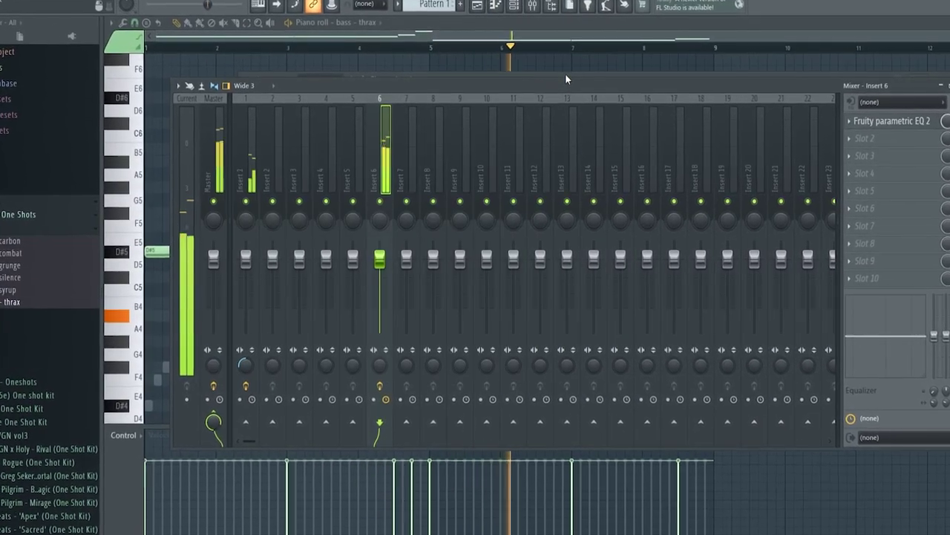
Step: Route the synth - trance channel to mixer Insert 2 and move it above bass - thrax in the channel rack
key(F6)
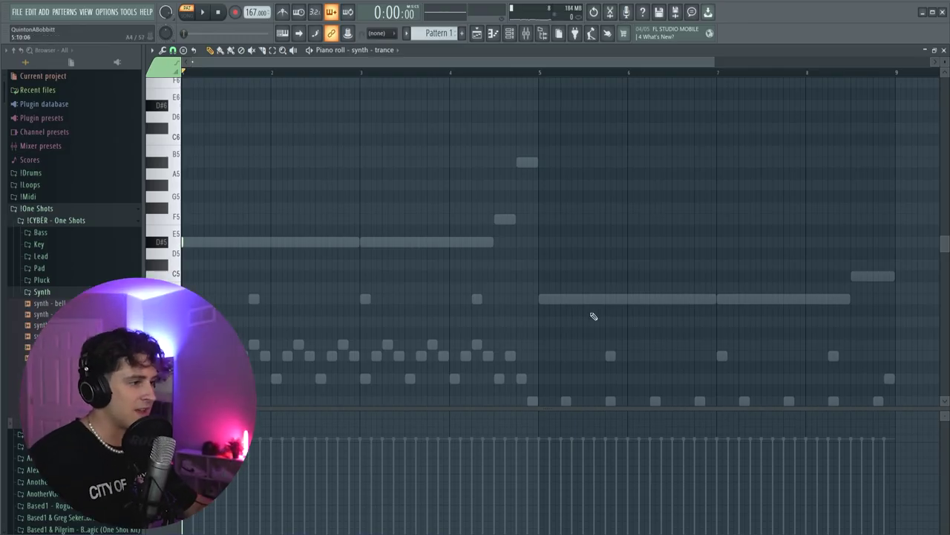
click(509, 33)
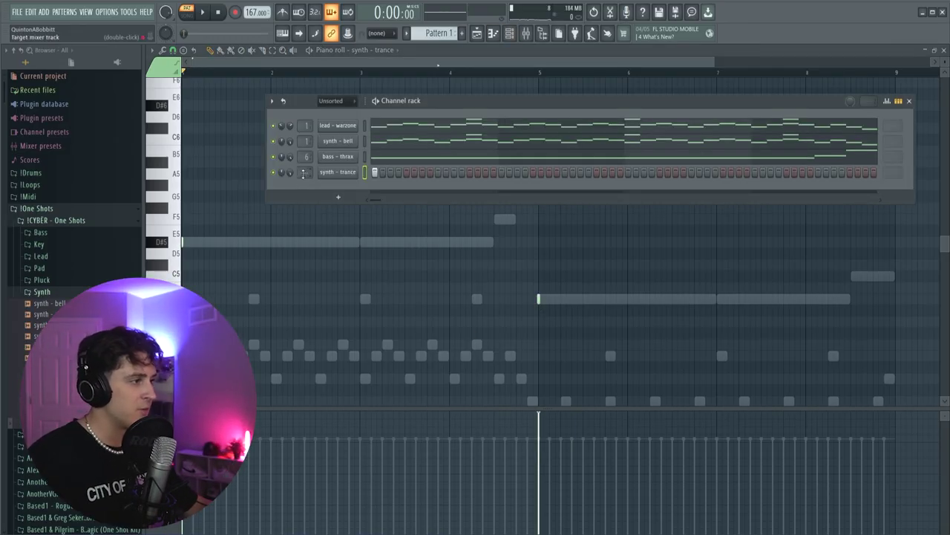
key(alt+Up)
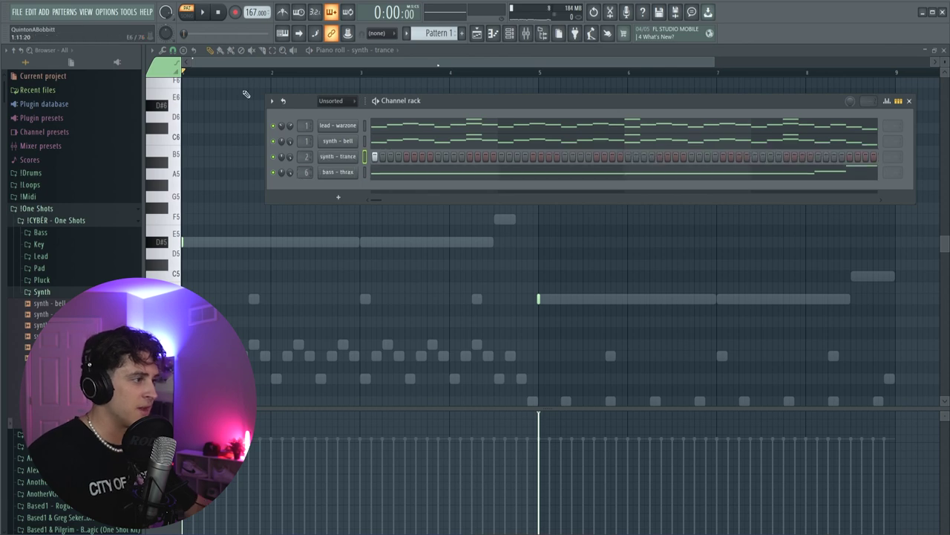
right_click(273, 157)
click(284, 163)
Step: Add Fruity Delay 2 to the first slot of Insert 2 and set its delay time to 4 steps
click(526, 33)
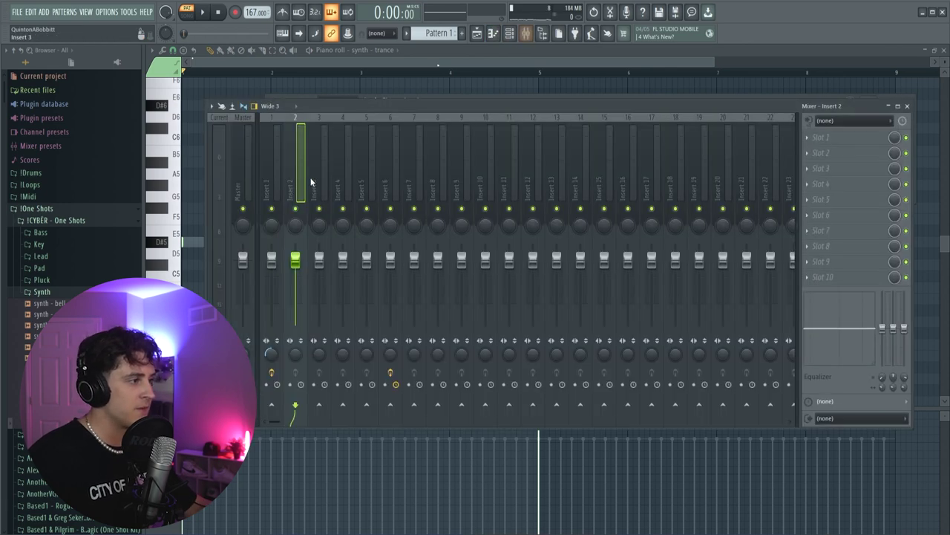
click(822, 138)
click(632, 294)
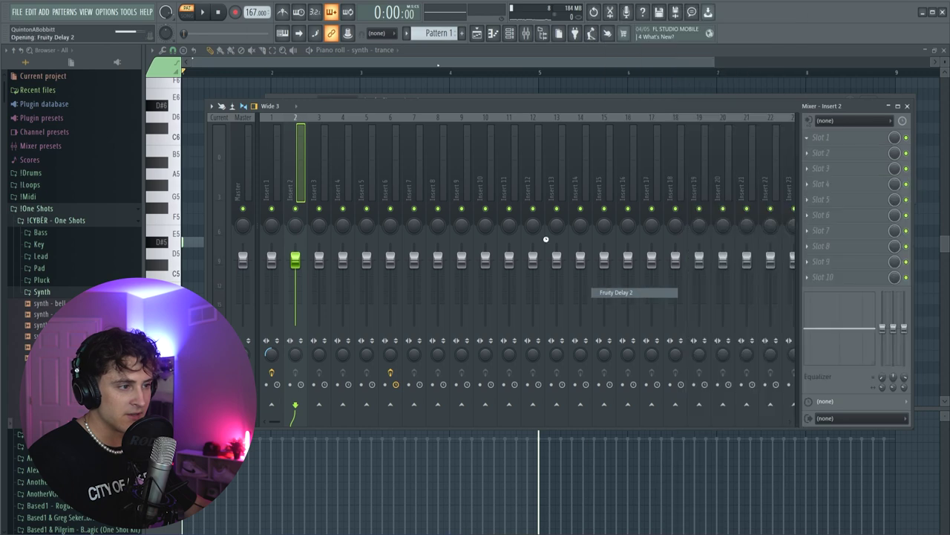
right_click(285, 210)
drag(400, 228, 406, 226)
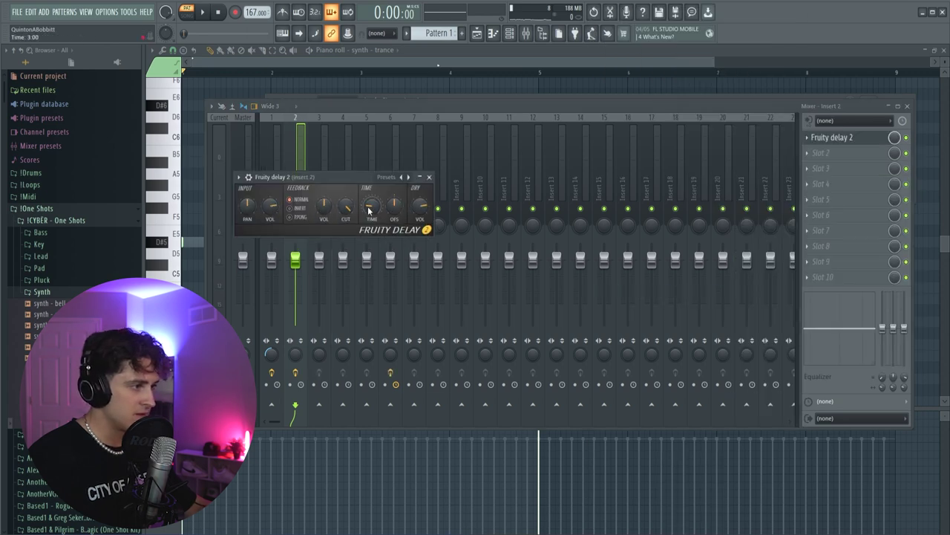
right_click(369, 211)
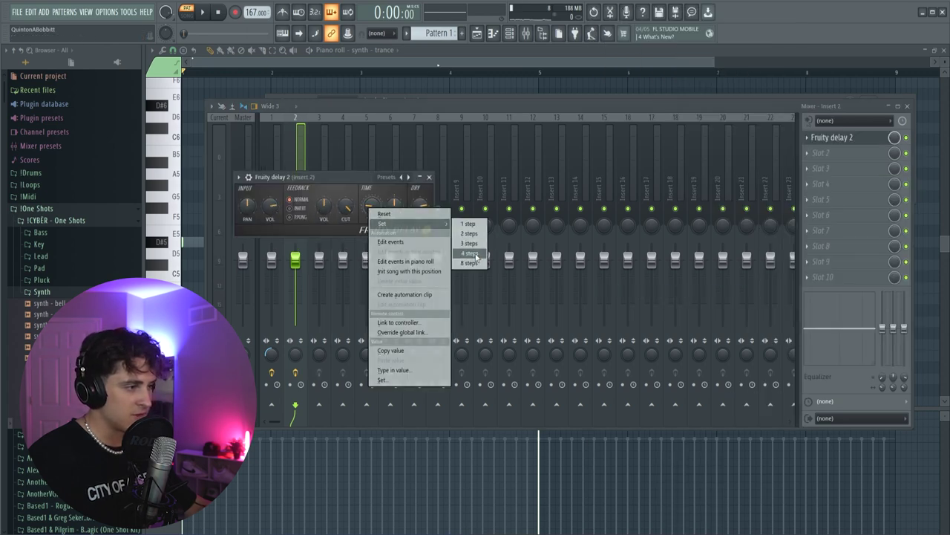
click(471, 253)
drag(329, 181, 363, 178)
key(space)
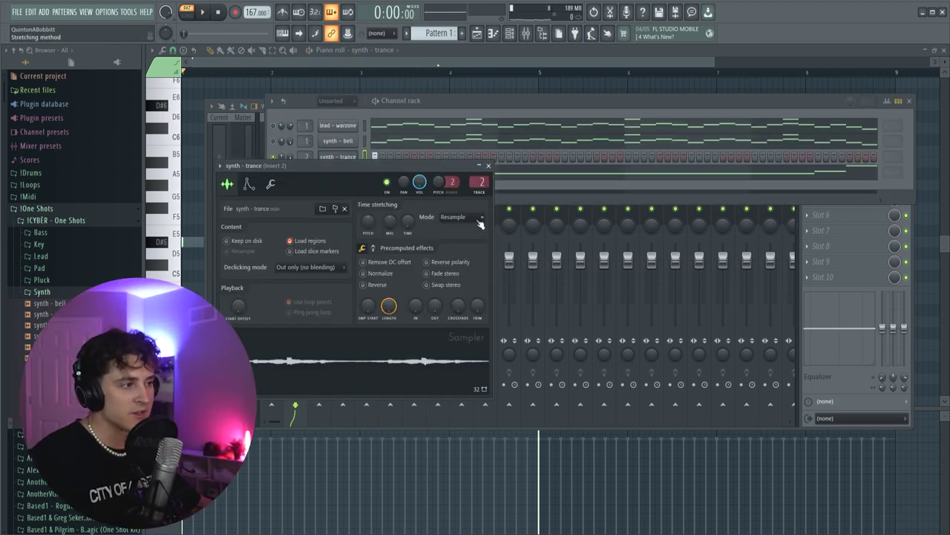
Step: Open the time-stretching mode choices of the synth - trance sampler and listen to the pattern
click(479, 220)
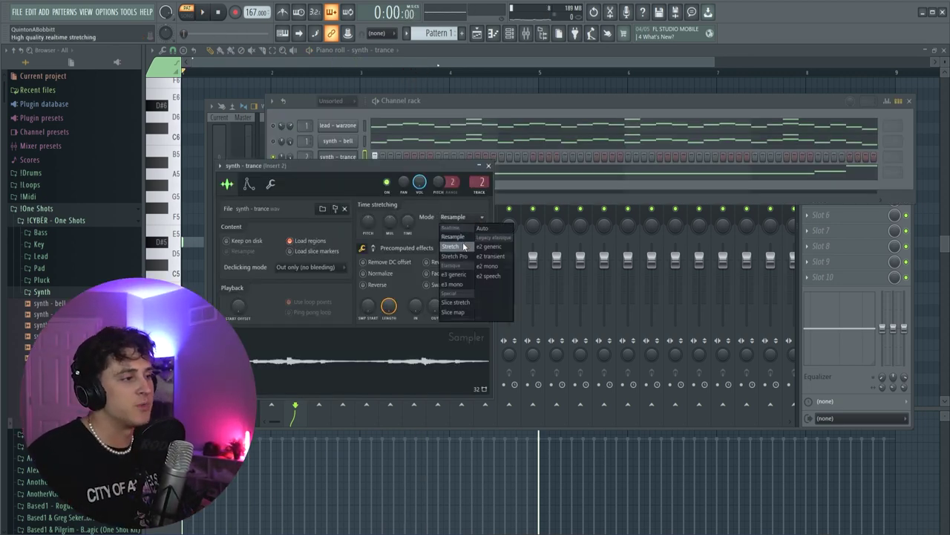
key(space)
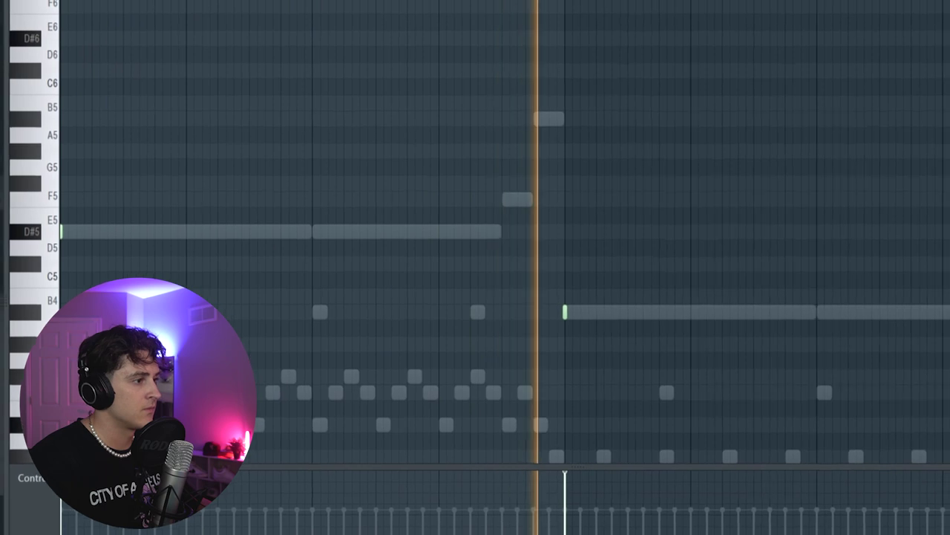
scroll(264, 2, down, 2)
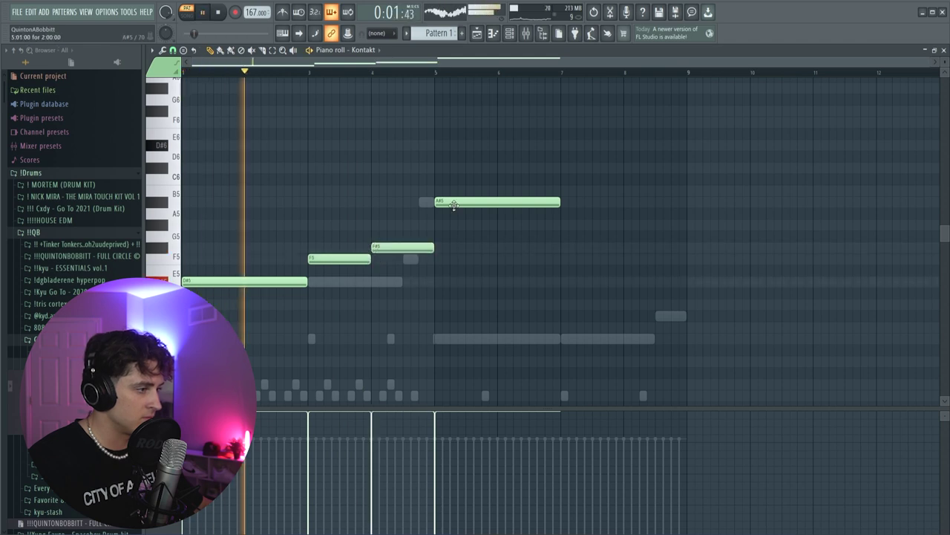
Step: Extend the Kontakt melody with a one-bar G#5 note at bar 7 and a one-bar F#5 note at bar 8
scroll(467, 265, down, 2)
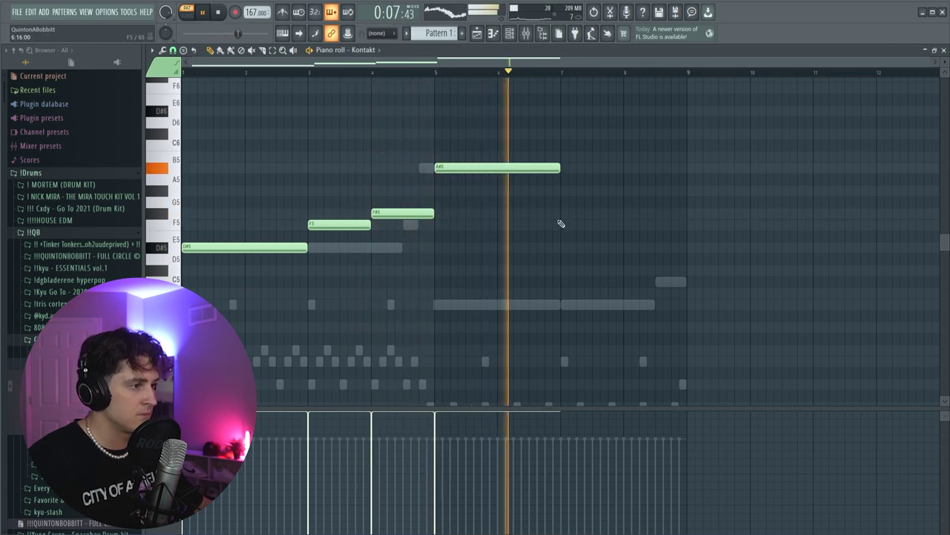
click(566, 191)
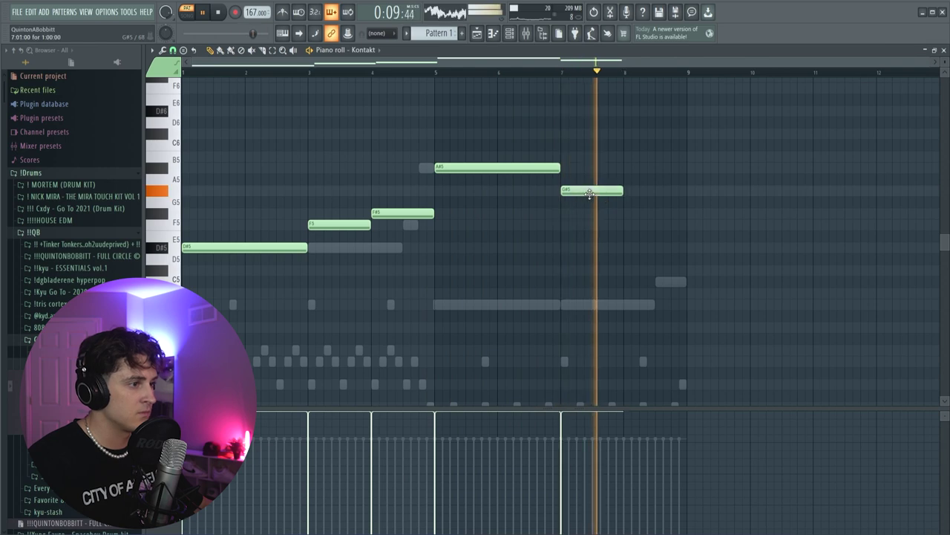
click(625, 213)
key(space)
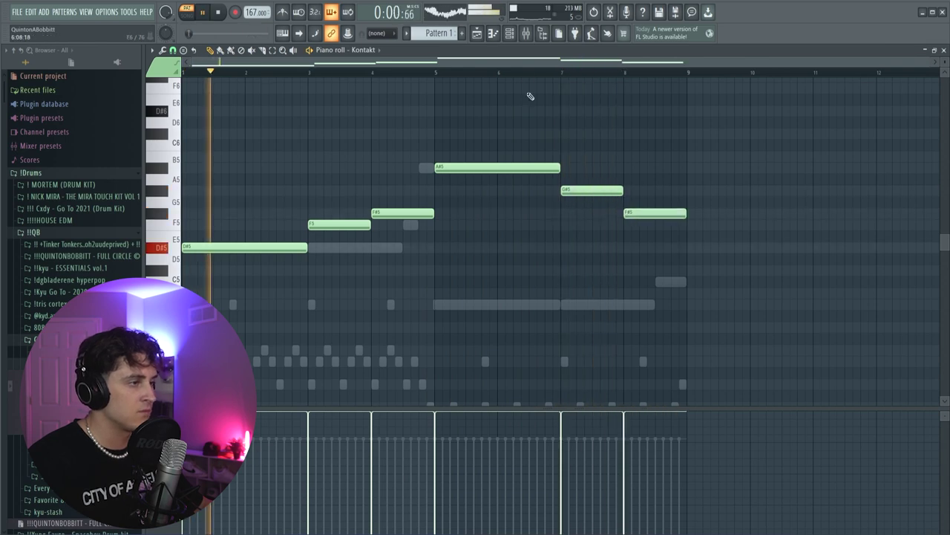
Step: Move the Kontakt channel above bass - thrax in the channel rack and stop playback
click(511, 34)
click(511, 34)
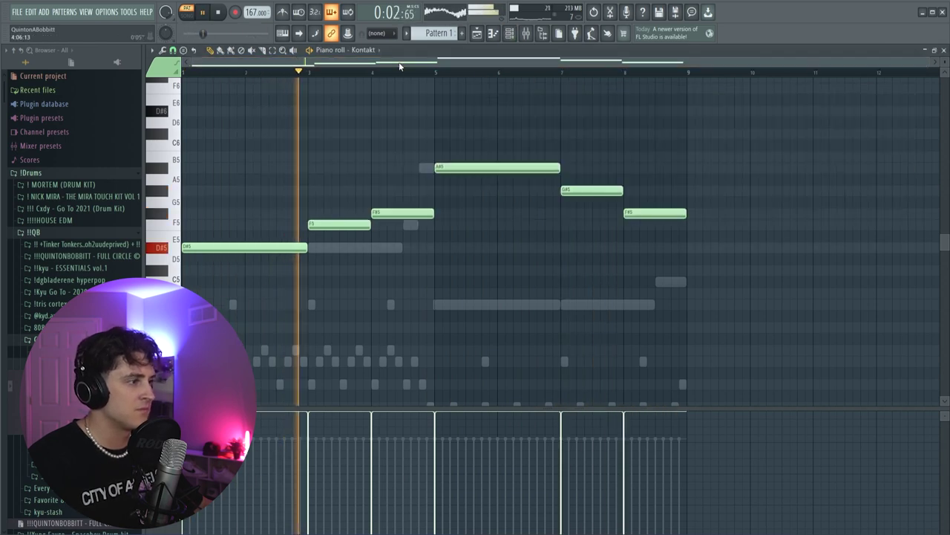
click(511, 34)
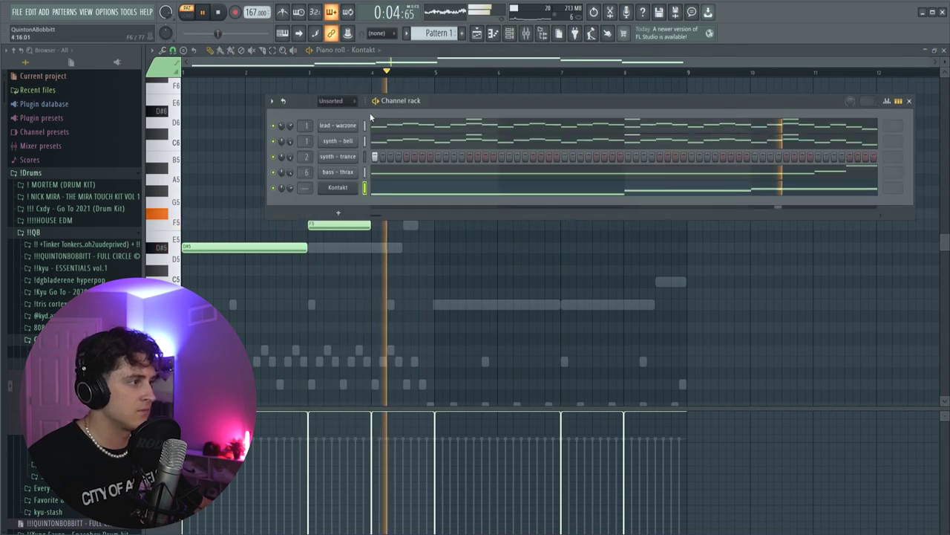
click(395, 62)
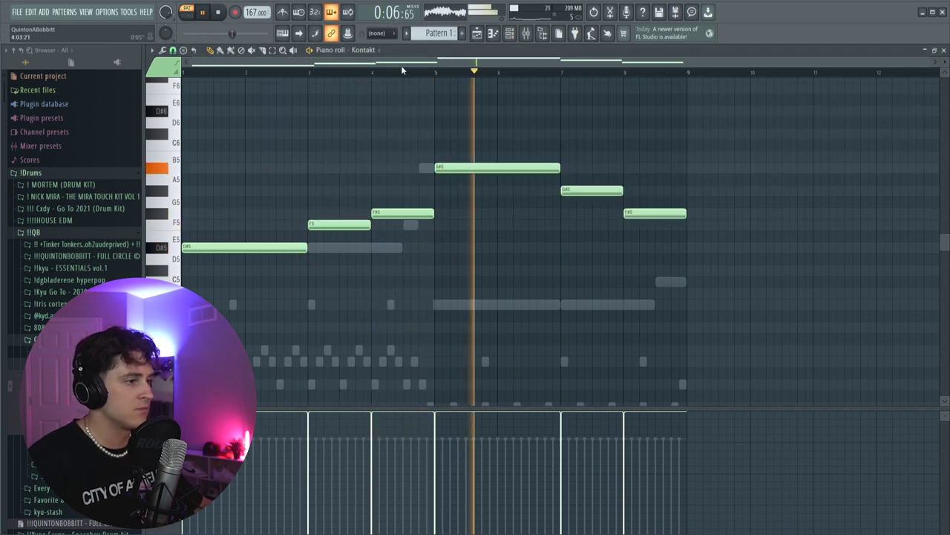
key(F6)
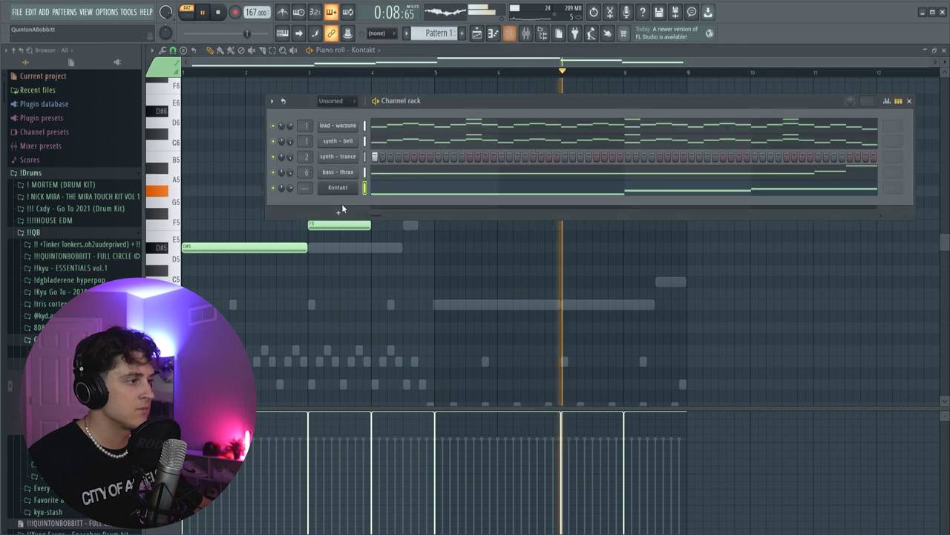
key(alt+Up)
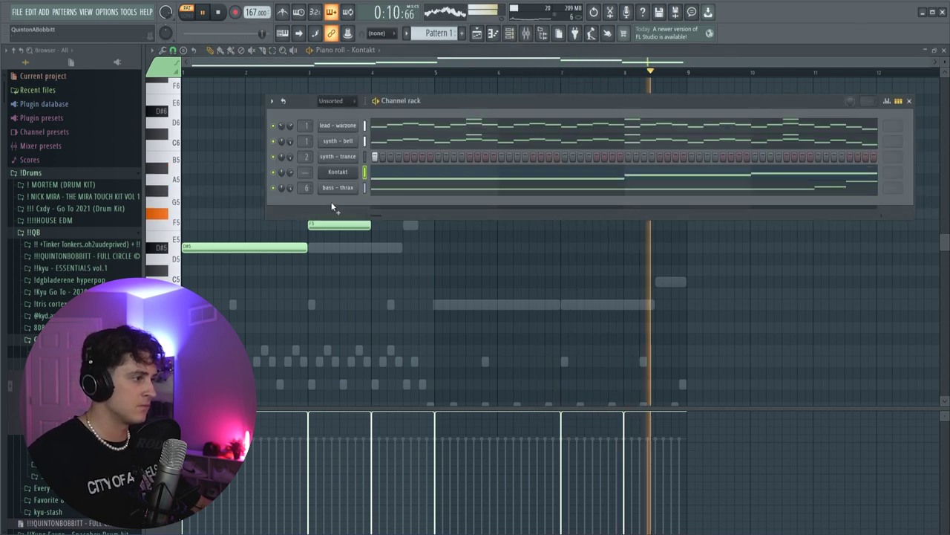
key(space)
Step: Add Fruity Parametric EQ 2 to the first slot of Insert 3 and solo that insert
key(F9)
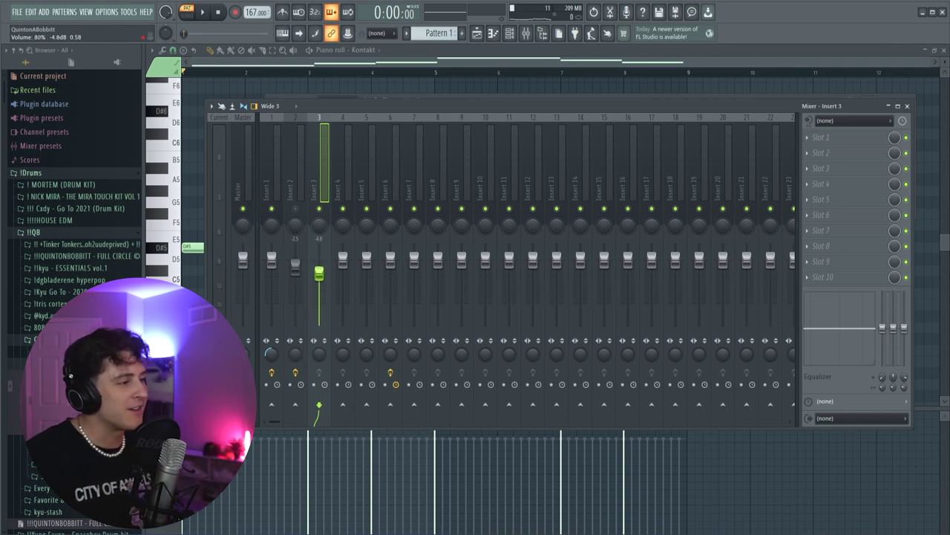
click(831, 141)
click(626, 460)
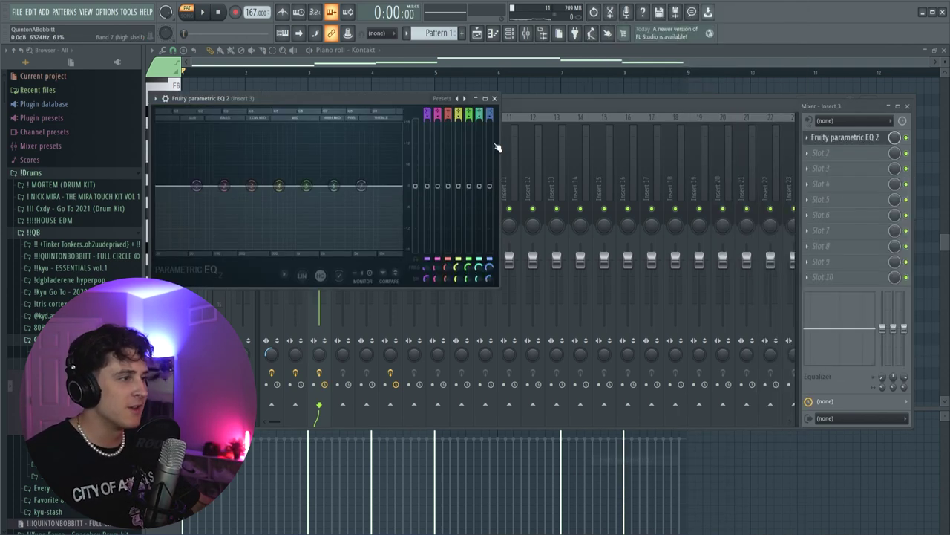
click(493, 99)
right_click(319, 209)
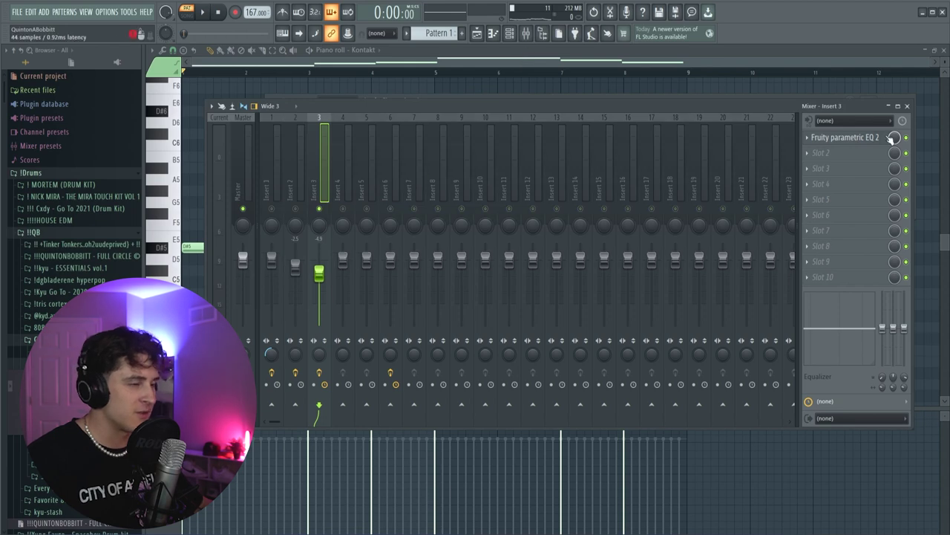
Step: Apply the 20Hz + 18kHz cut preset to Insert 3's EQ and raise its high-pass to about 951 Hz during playback
click(836, 138)
key(space)
drag(158, 185, 236, 186)
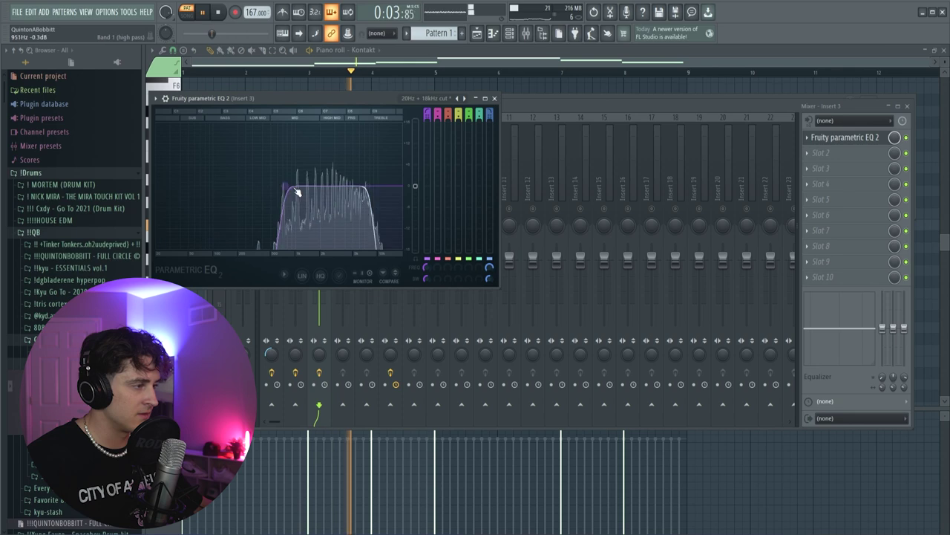
click(493, 99)
key(space)
Step: Add Fruity Chorus in slot 2 and Fruity Reeverb 2 in slot 3 of Insert 3
click(820, 153)
mouse_move(820, 166)
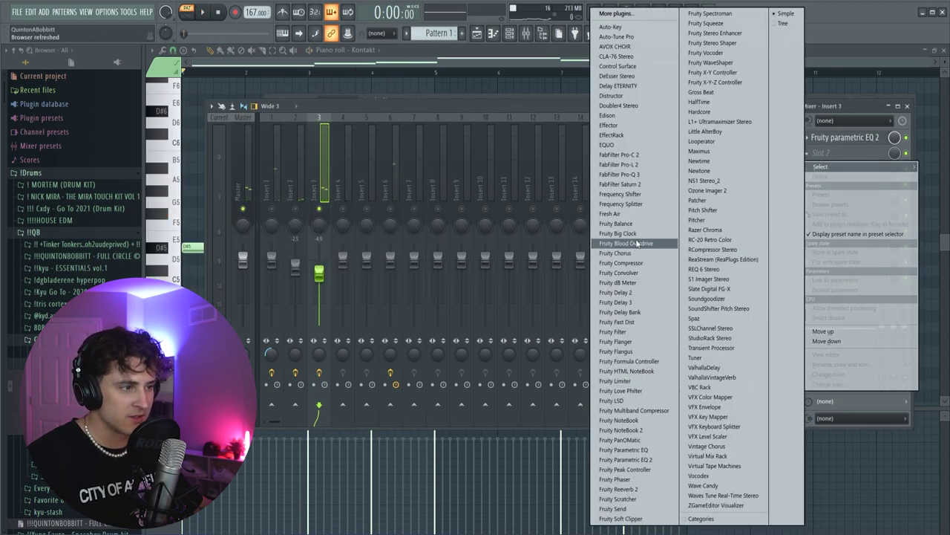
click(637, 254)
click(824, 168)
mouse_move(820, 182)
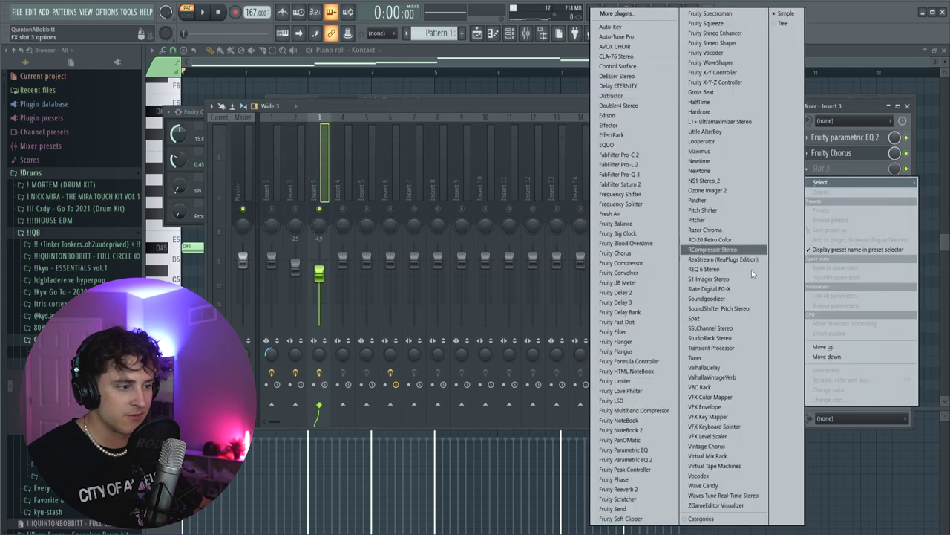
click(639, 489)
click(657, 168)
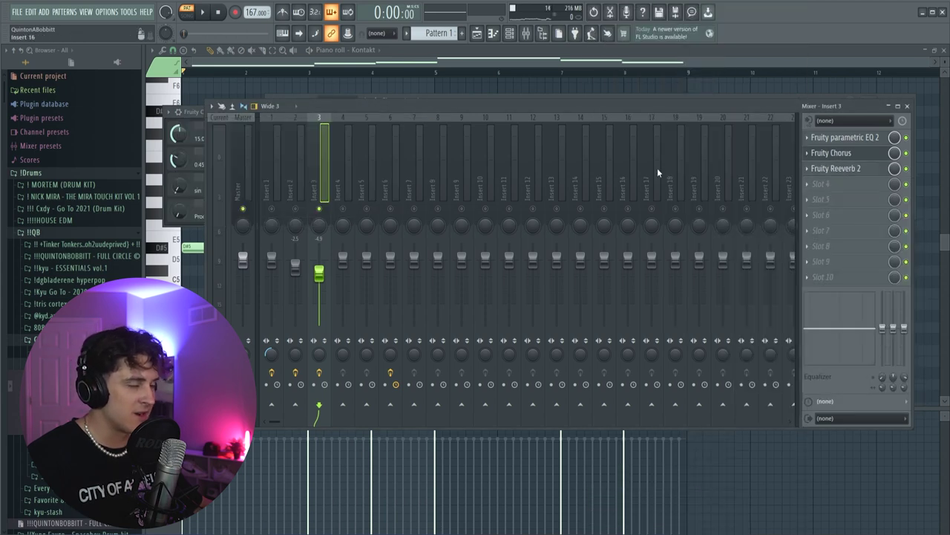
Step: Add Fruity Stereo Shaper in slot 4 of Insert 3 and load its Stereoize preset
click(824, 184)
click(712, 43)
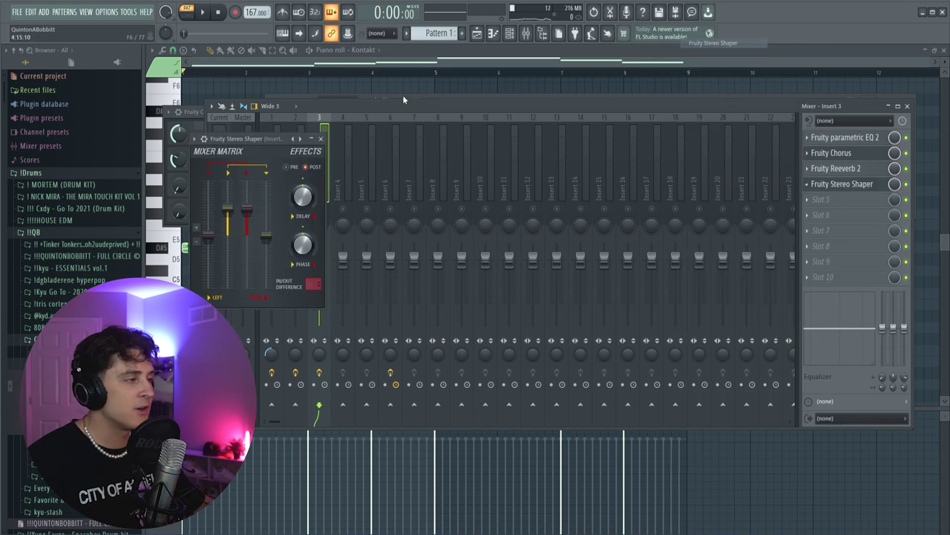
right_click(300, 139)
click(336, 225)
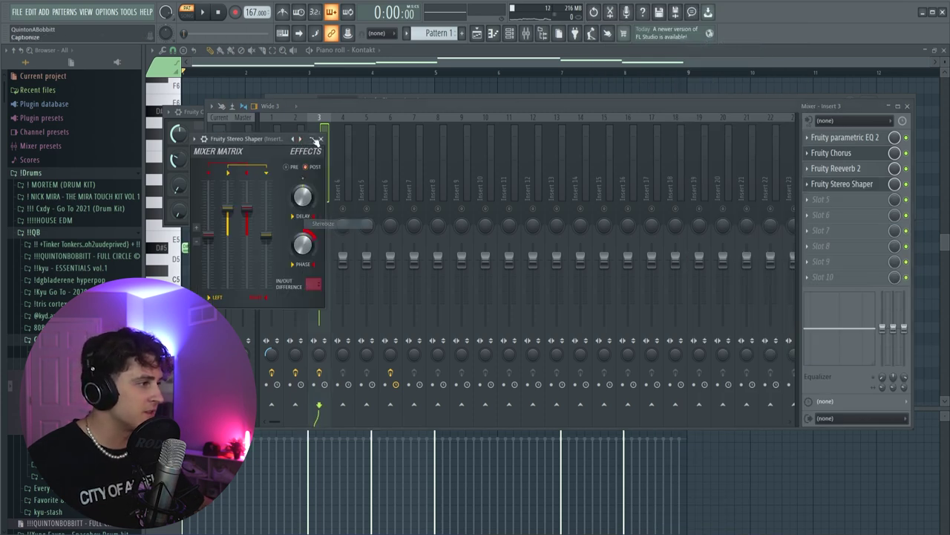
Step: Play the pattern through Insert 3's effects and close the Fruity Chorus window
click(213, 110)
click(188, 113)
key(space)
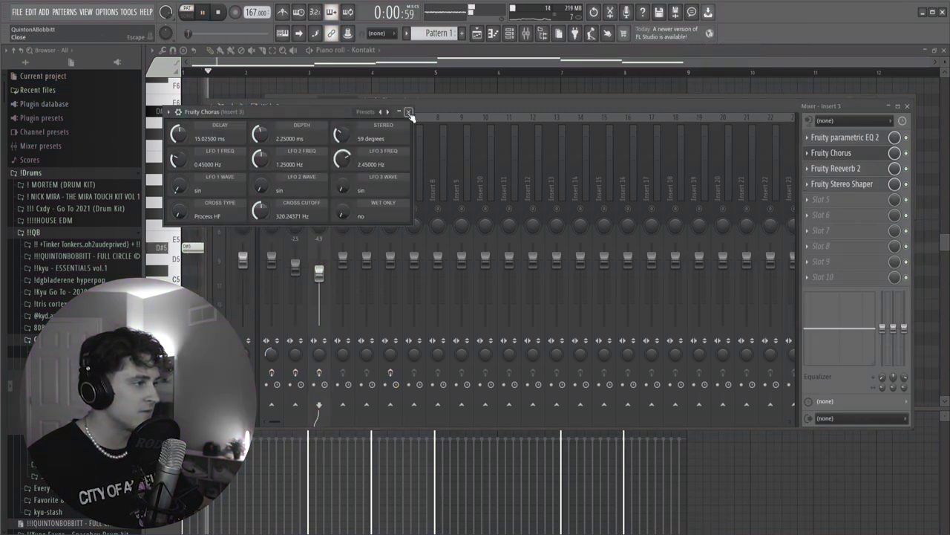
click(409, 113)
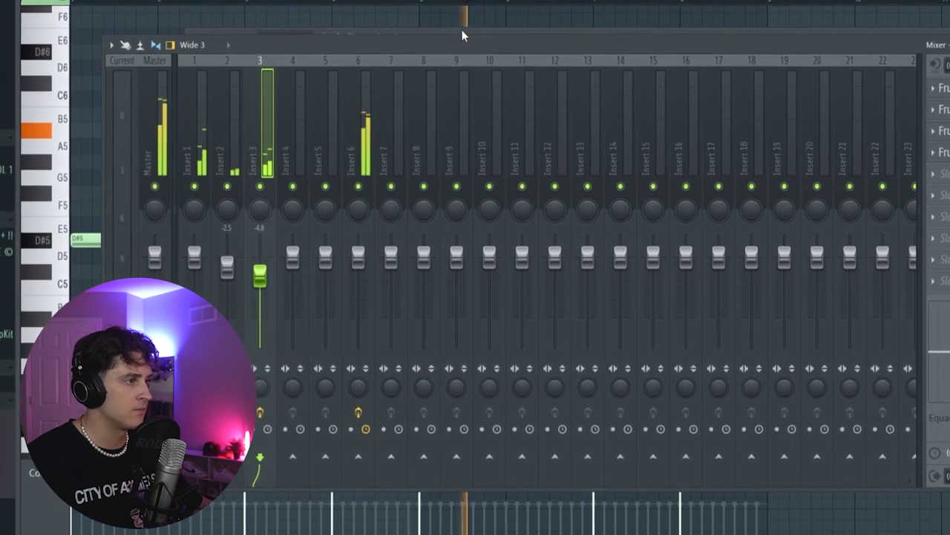
Step: Add the clap - rounders sample as a new channel and place a clap on the ninth step of bars 1 to 4
key(F6)
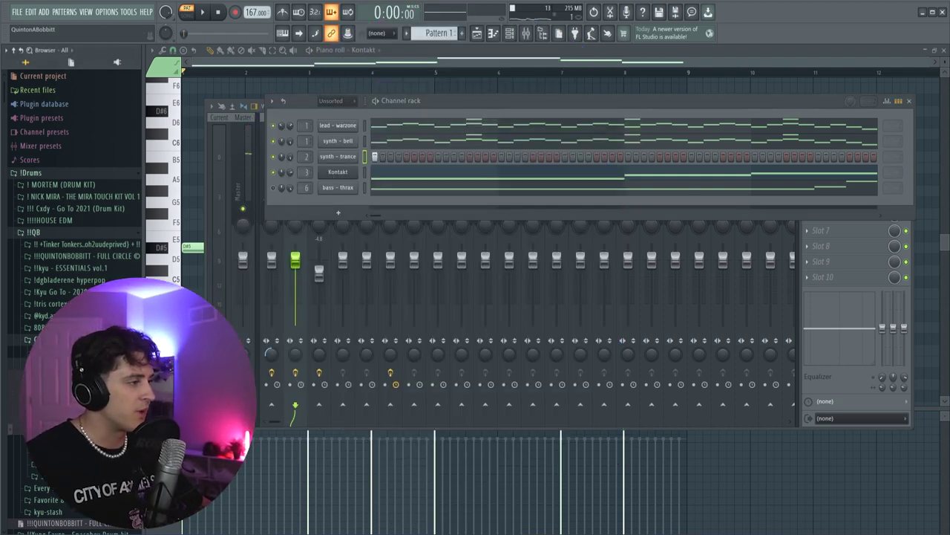
drag(349, 206, 349, 206)
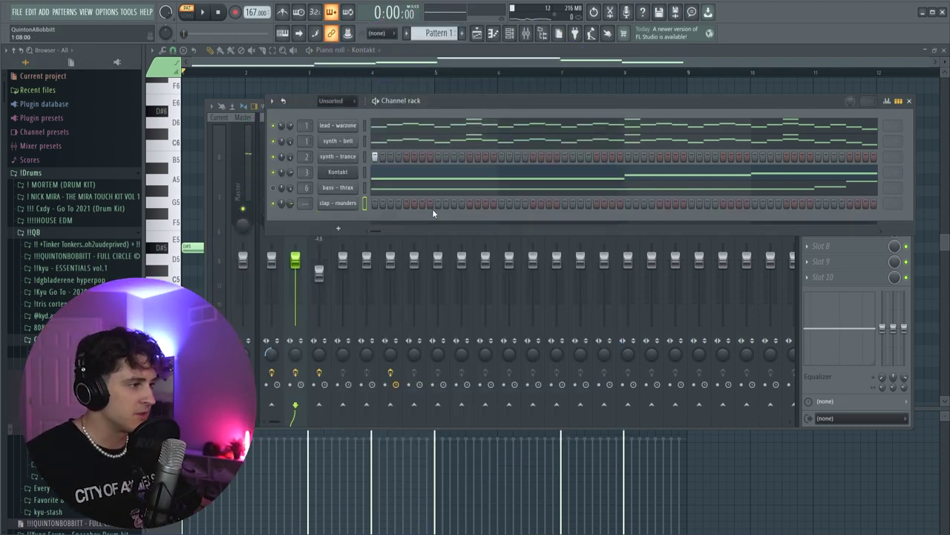
click(565, 203)
Step: Duplicate the four-bar clap pattern in its piano roll to cover bars 5 to 8
right_click(349, 203)
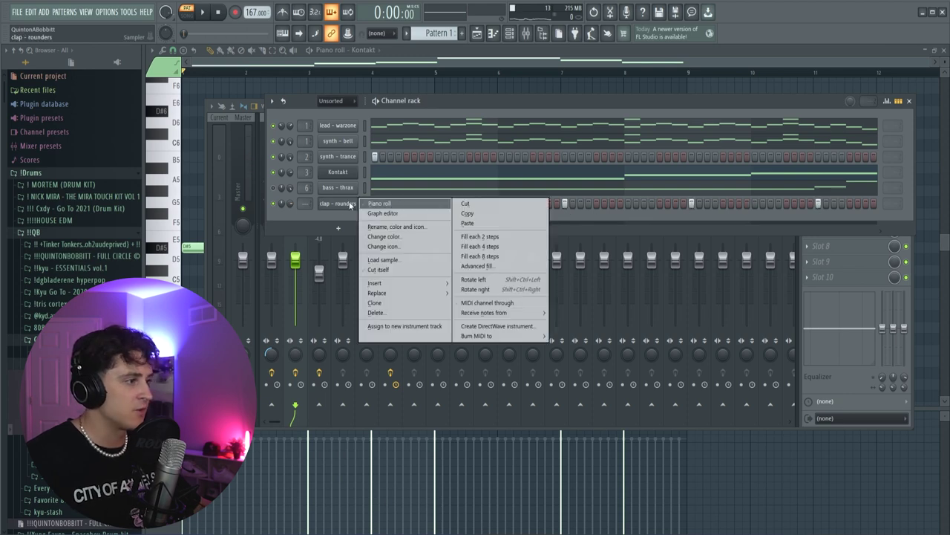
click(379, 205)
key(ctrl+a)
key(ctrl+b)
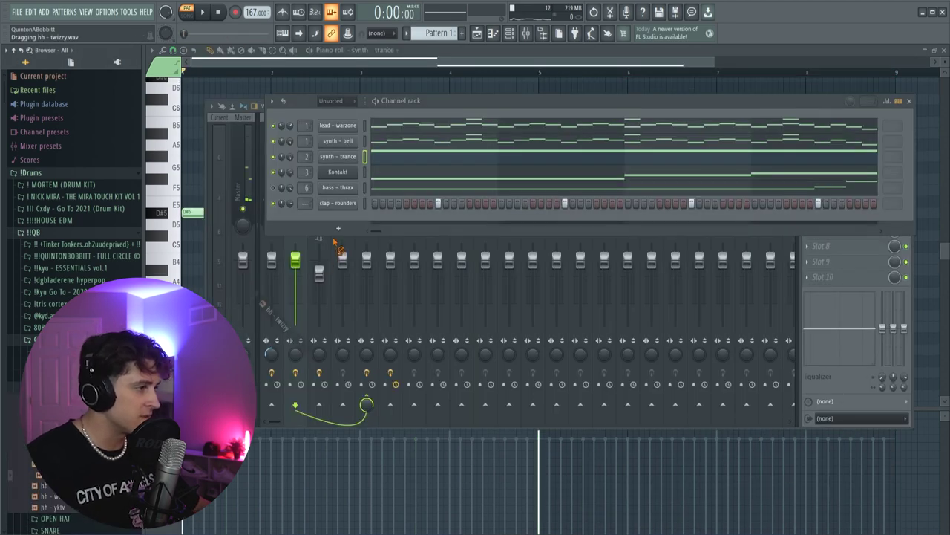
Step: Add the hh - twizzy sample as a new channel and fill each 2 steps with a hi-hat
drag(338, 228, 337, 231)
right_click(355, 223)
click(471, 254)
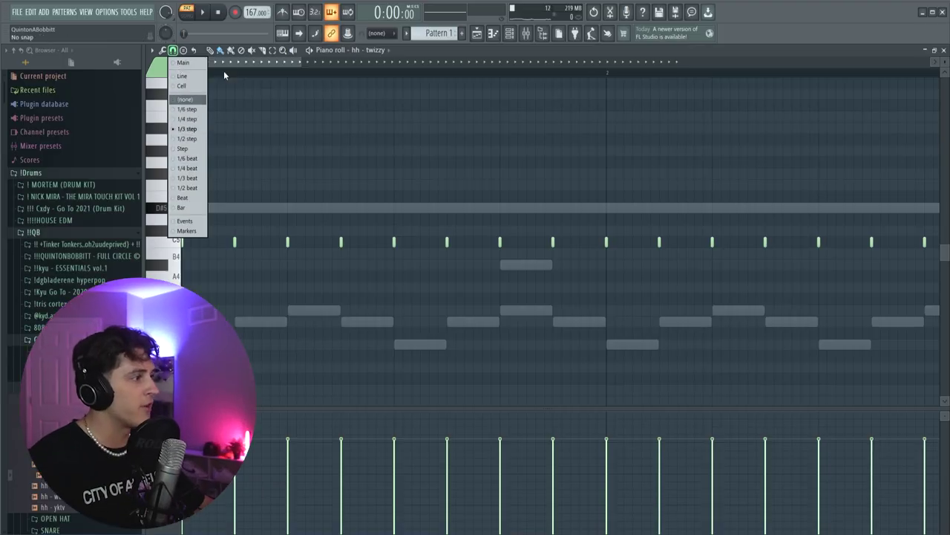
Step: Add two short hi-hat rolls in bar 1, lowering the second to A#4 with velocities falling to about 41%
click(194, 98)
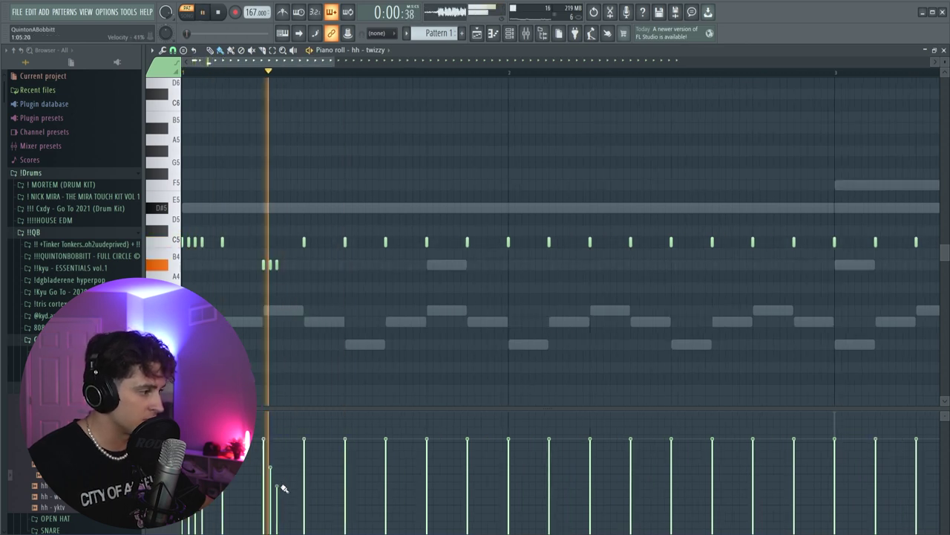
drag(281, 486, 278, 488)
key(space)
Step: Lower hi-hat notes and rolls in bars 1 and 2 to G4, F4 and E4, and copy that passage to bars 3 and 4
key(space)
scroll(351, 72, down, 1)
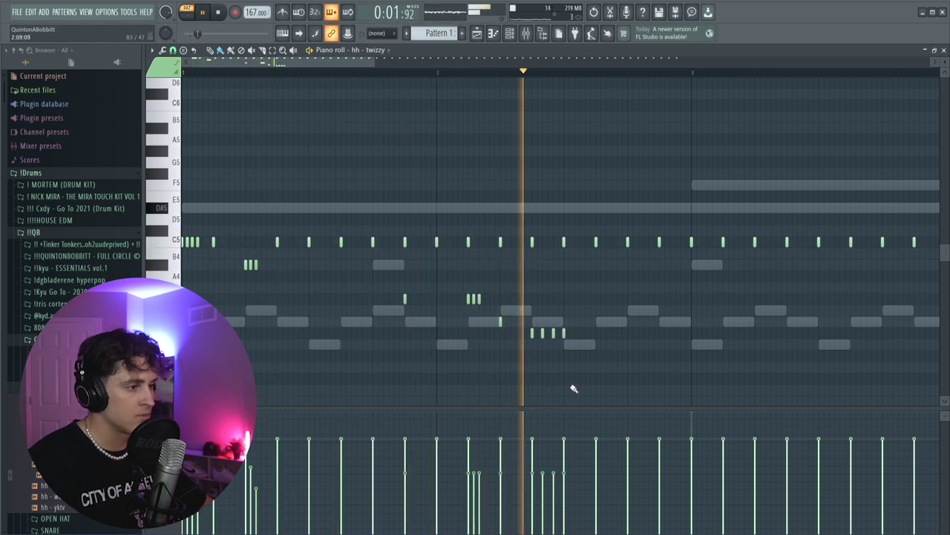
key(space)
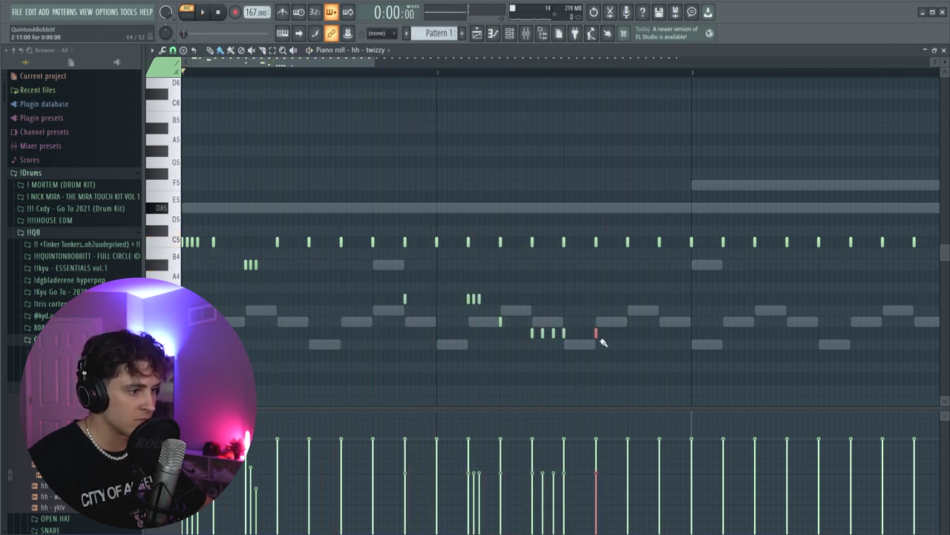
scroll(534, 80, down, 1)
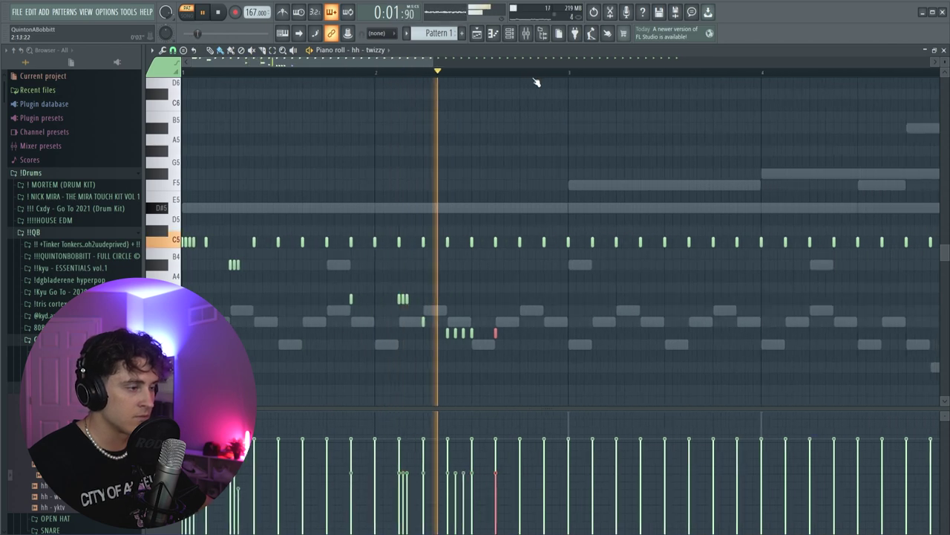
scroll(566, 79, up, 1)
scroll(573, 79, down, 2)
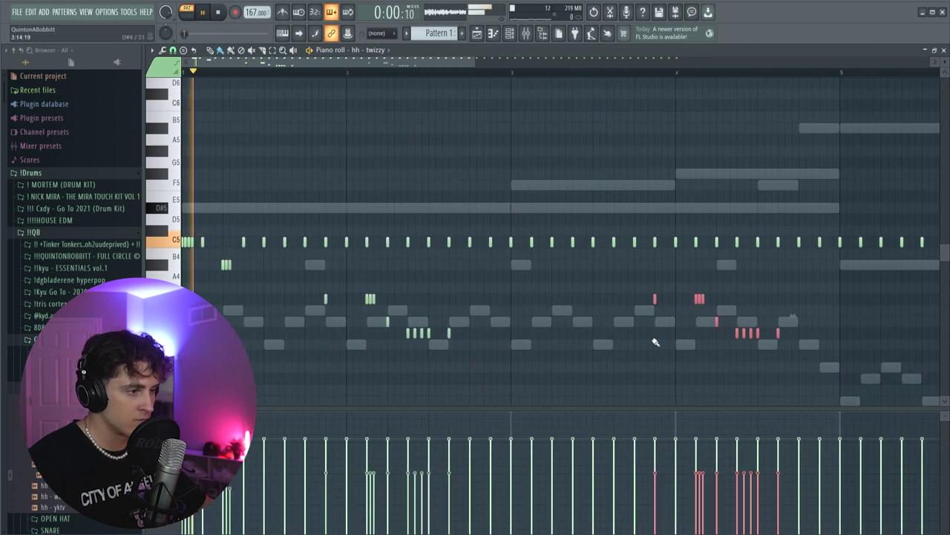
Step: Add a three-note C5 hi-hat roll on bar 3's third step with gradually falling velocities
drag(532, 242, 538, 243)
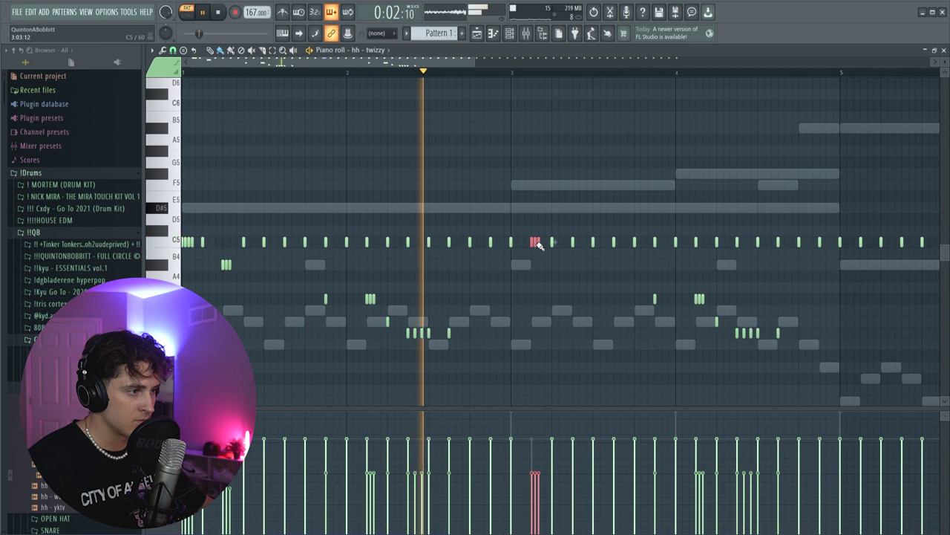
drag(527, 445, 546, 469)
key(ctrl+d)
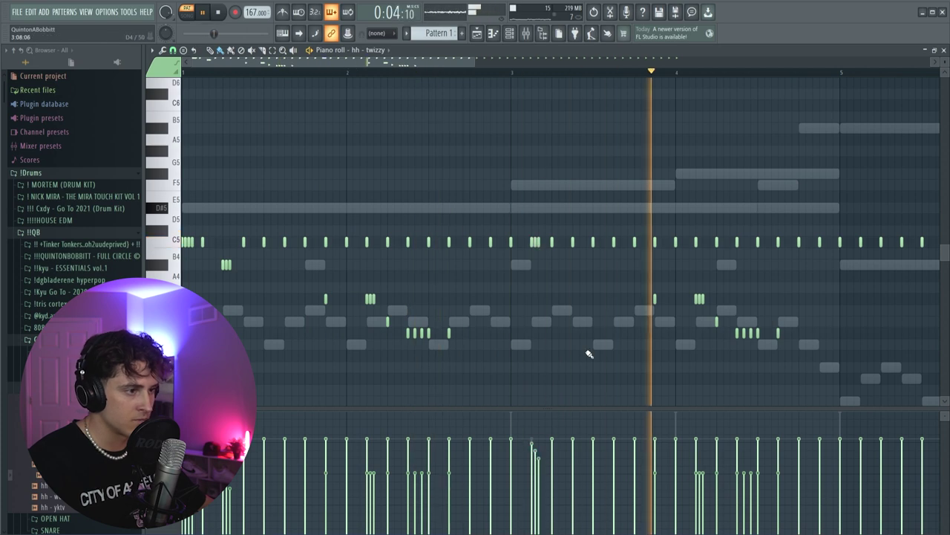
scroll(522, 78, down, 4)
key(space)
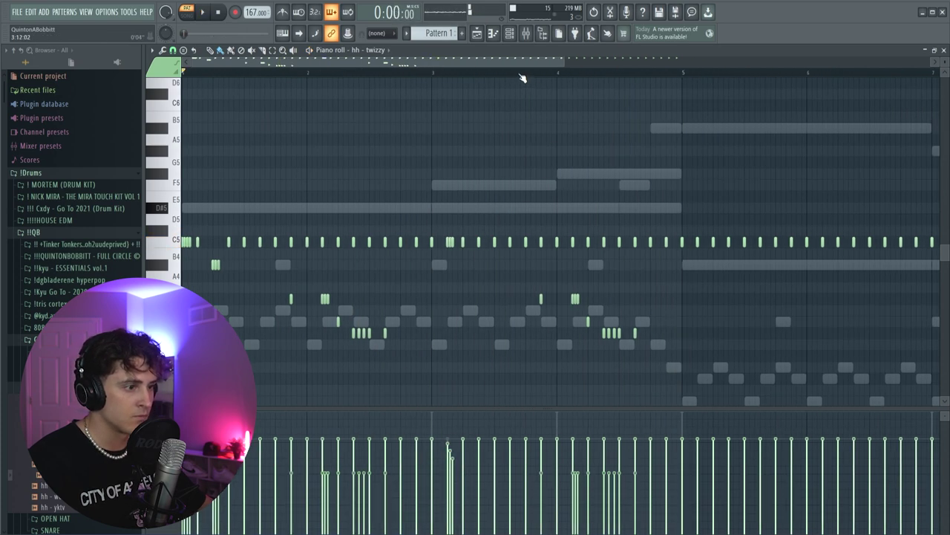
Step: Erase the plain hi-hats after bar 4 and duplicate bars 1 to 4 into bars 5 to 8
key(space)
drag(529, 248, 891, 248)
key(space)
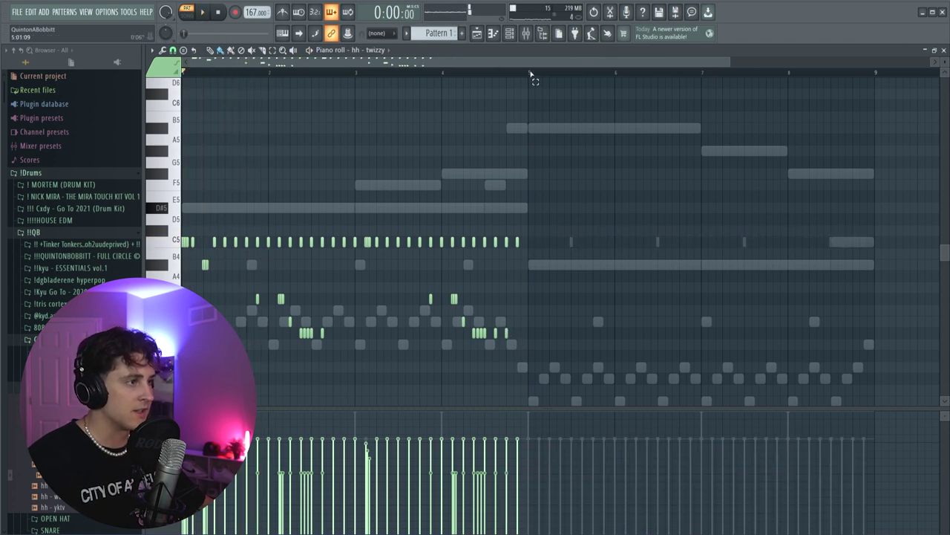
drag(530, 74, 220, 81)
key(ctrl+b)
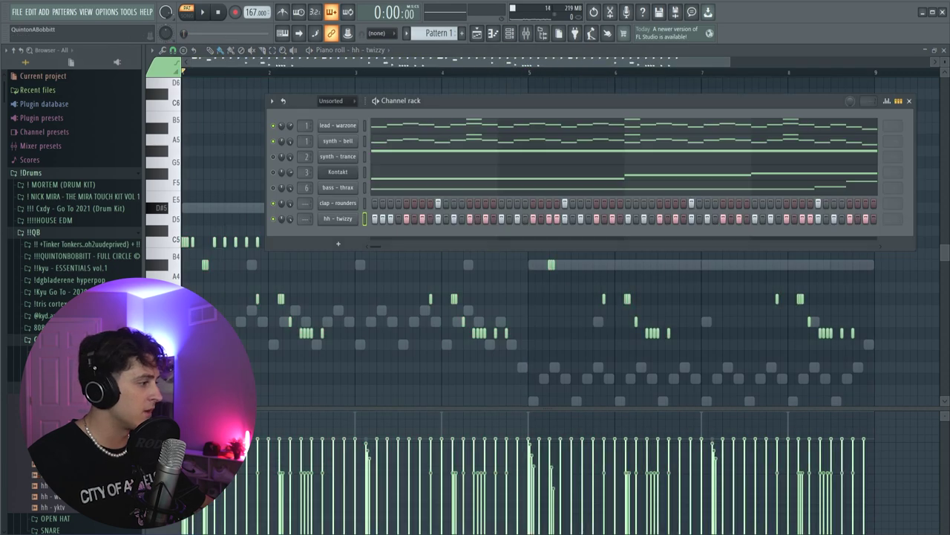
Step: Add the snare - death, snare - lex and strength - snare samples as new channels
click(44, 339)
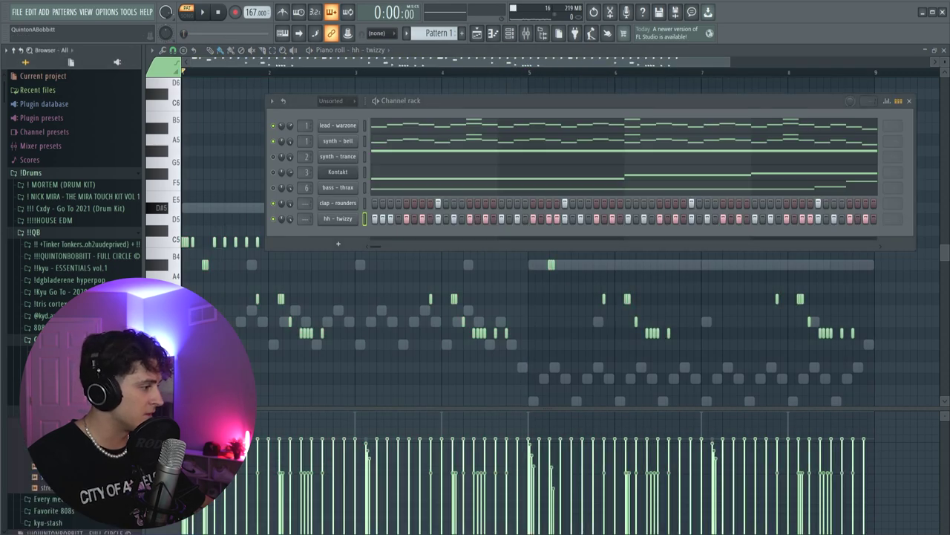
drag(331, 238, 294, 234)
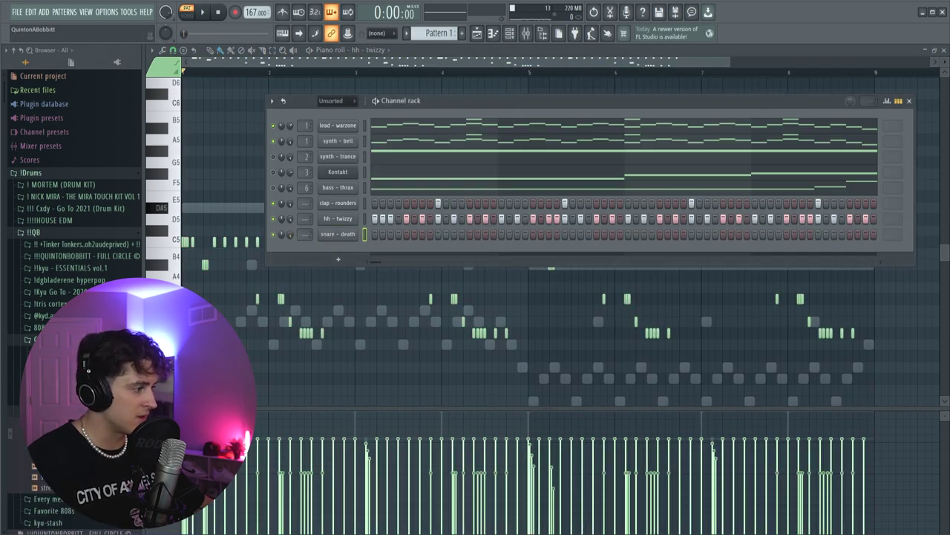
drag(45, 476, 329, 263)
Step: Place snare - lex on step 15 of bars 1 and 3, and strength - snare on step 15 of bar 2
key(space)
click(485, 250)
click(612, 265)
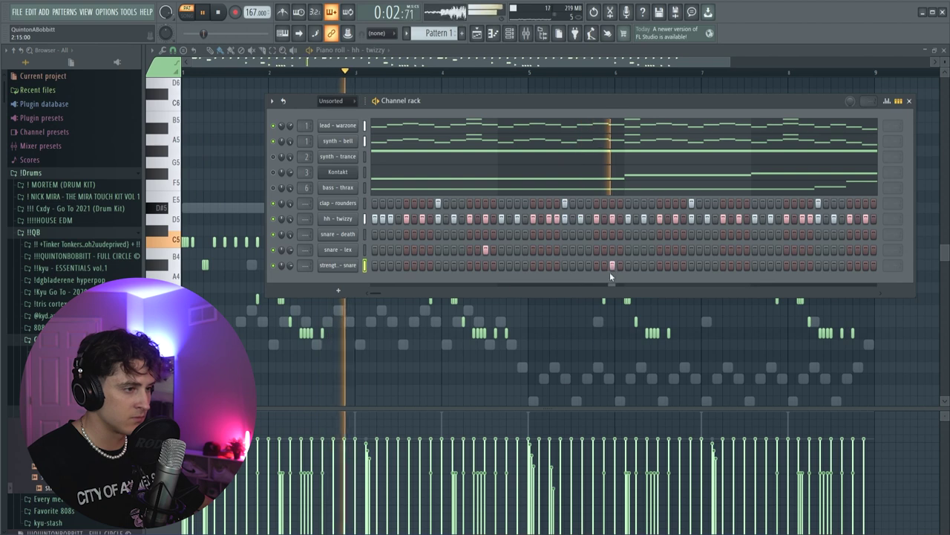
click(739, 249)
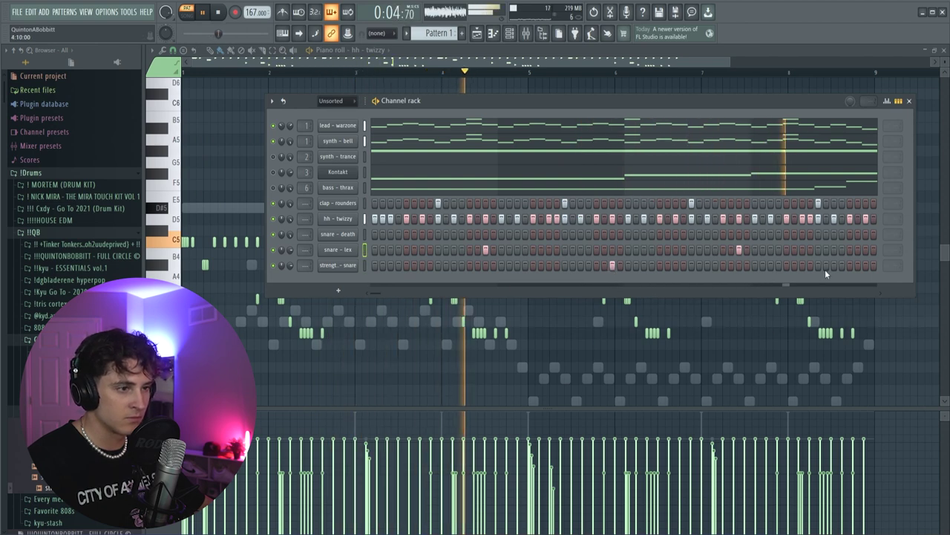
Step: Place snare - death hits on steps 7, 9, 11, 13 and 14 of bar 4 and open their piano roll
key(space)
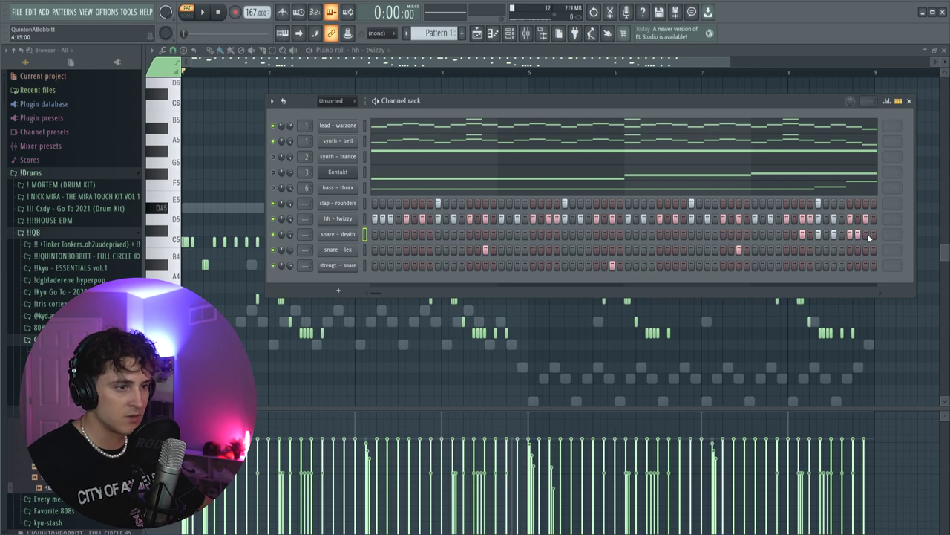
right_click(323, 242)
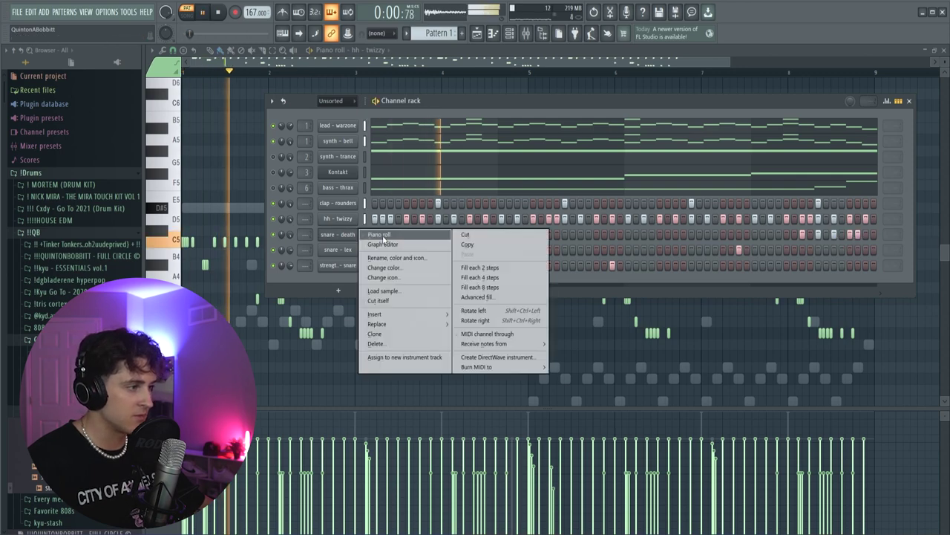
click(342, 233)
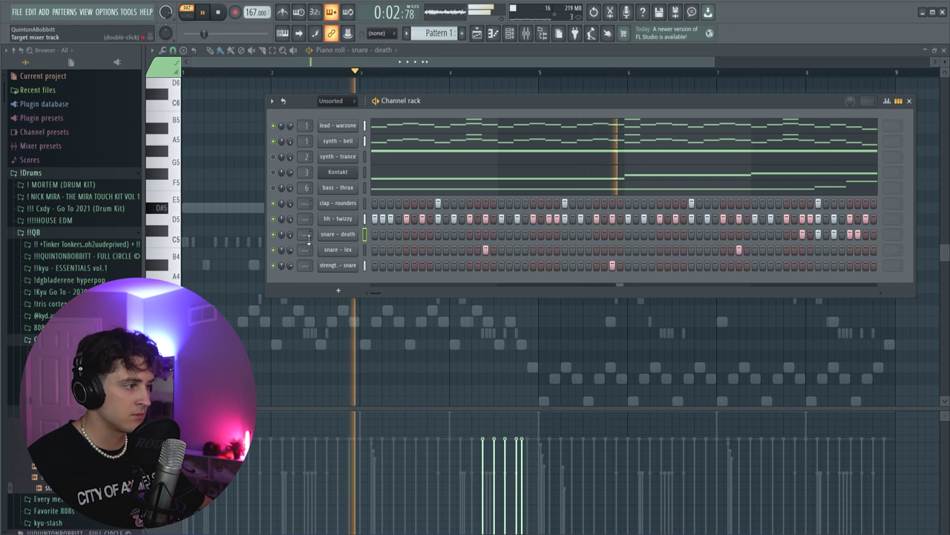
Step: Raise the velocities of the five snare - death hits and transpose them down to A#4
click(446, 65)
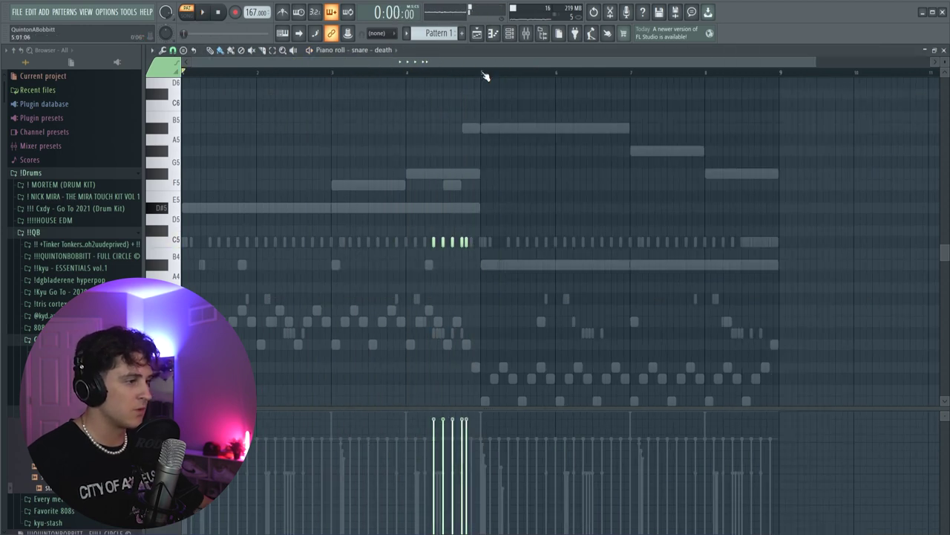
key(shift+Down)
scroll(484, 77, down, 1)
key(space)
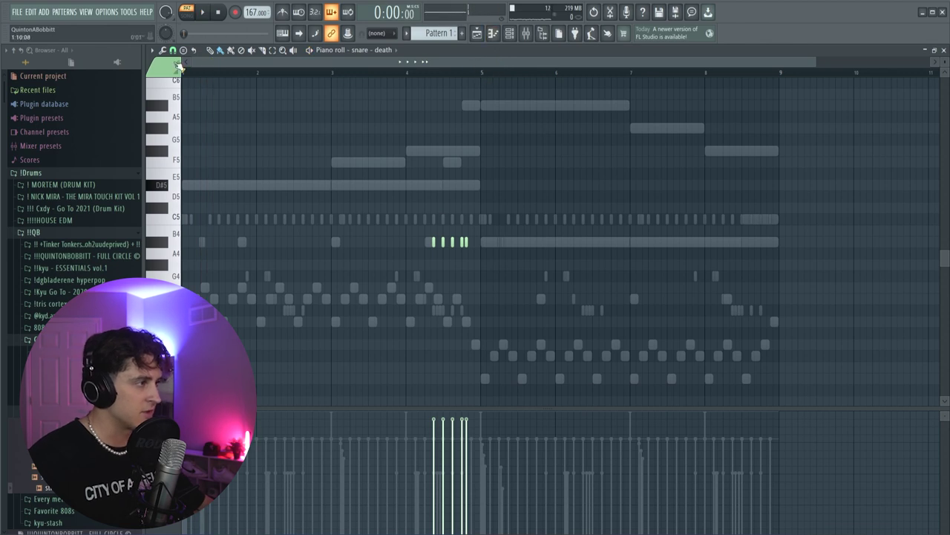
Step: Set the piano roll snap to Step and copy the bar 4 snare hits to bar 8
click(172, 51)
click(180, 152)
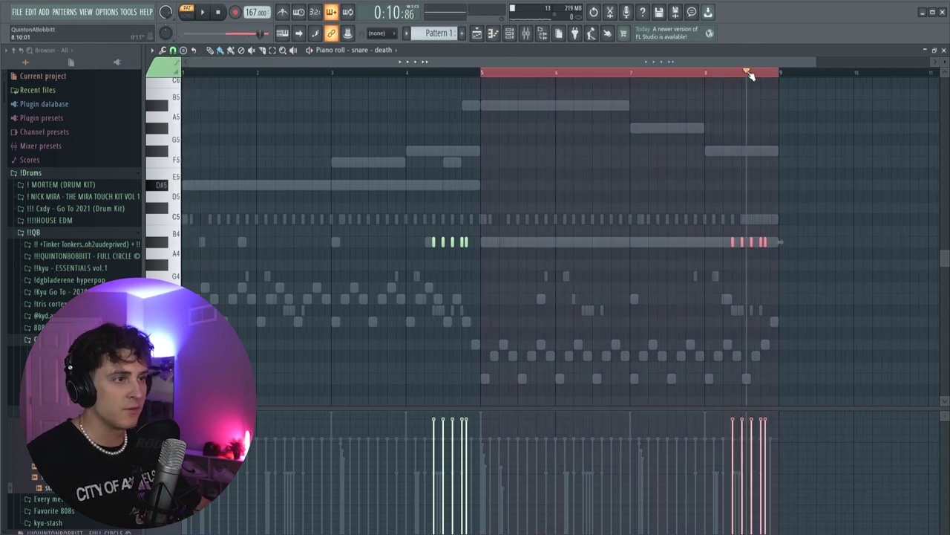
key(ctrl+d)
click(707, 72)
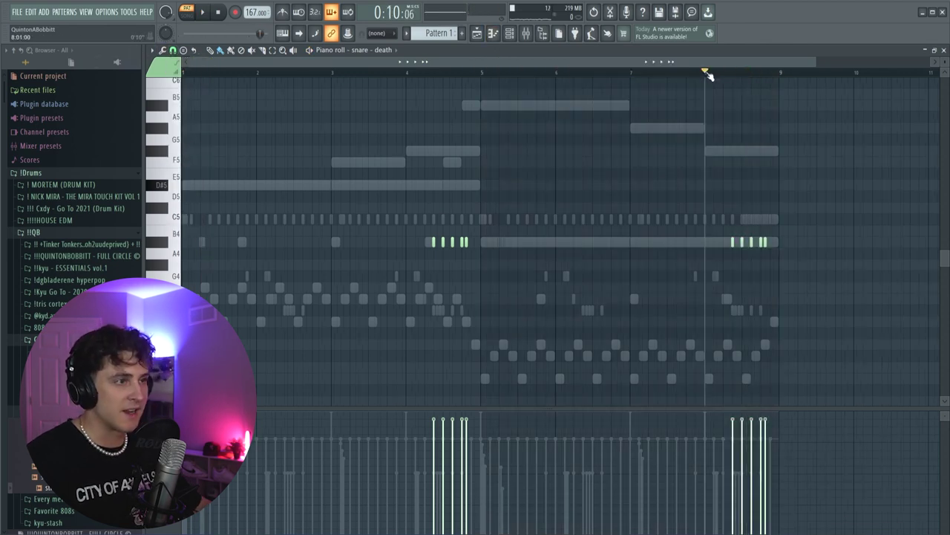
Step: With 1/3 step snap, rework bar 8's snares into a run descending from A#4 to E4 with two three-note rolls
scroll(737, 73, up, 2)
scroll(742, 74, up, 1)
click(173, 50)
click(187, 130)
scroll(702, 75, up, 2)
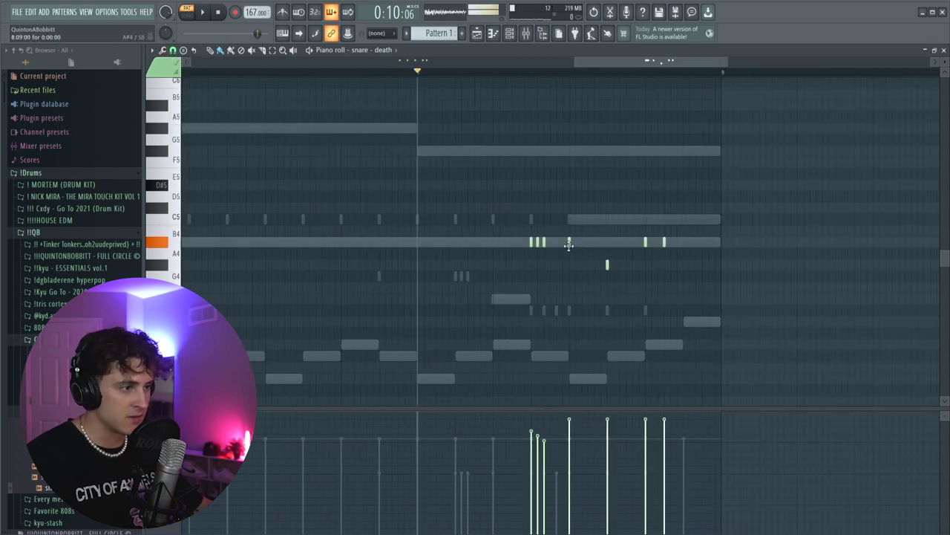
key(space)
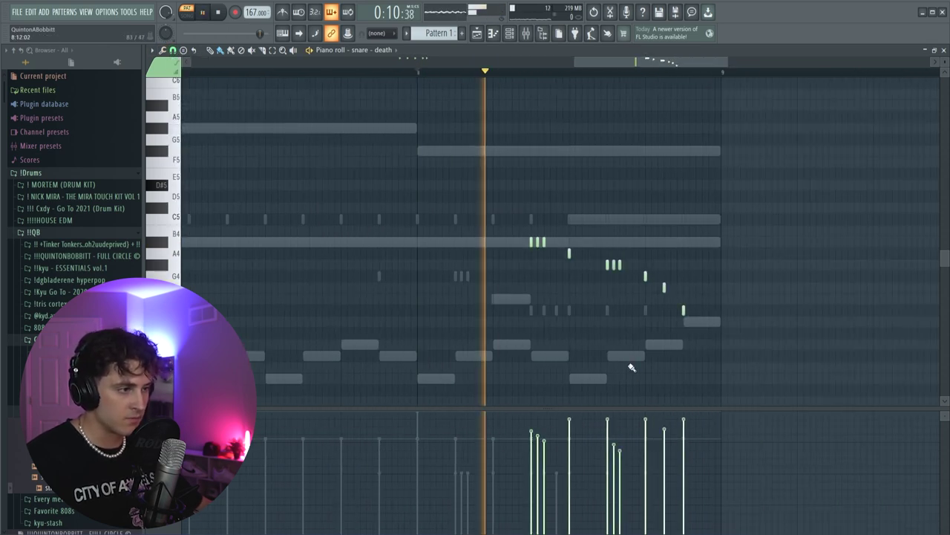
Step: Play back the snare fill, repeat the strength - snare hit in bar 6 and return to the channel rack
scroll(456, 76, down, 4)
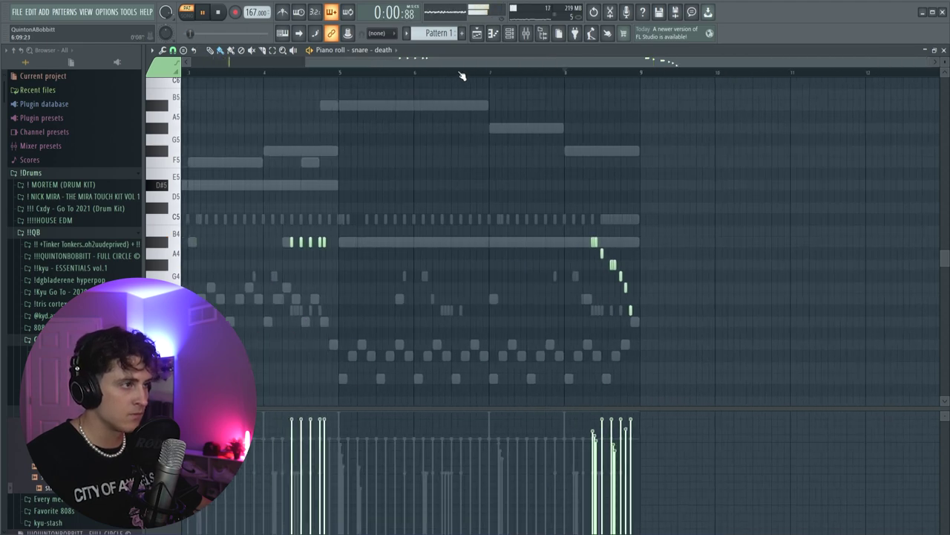
key(space)
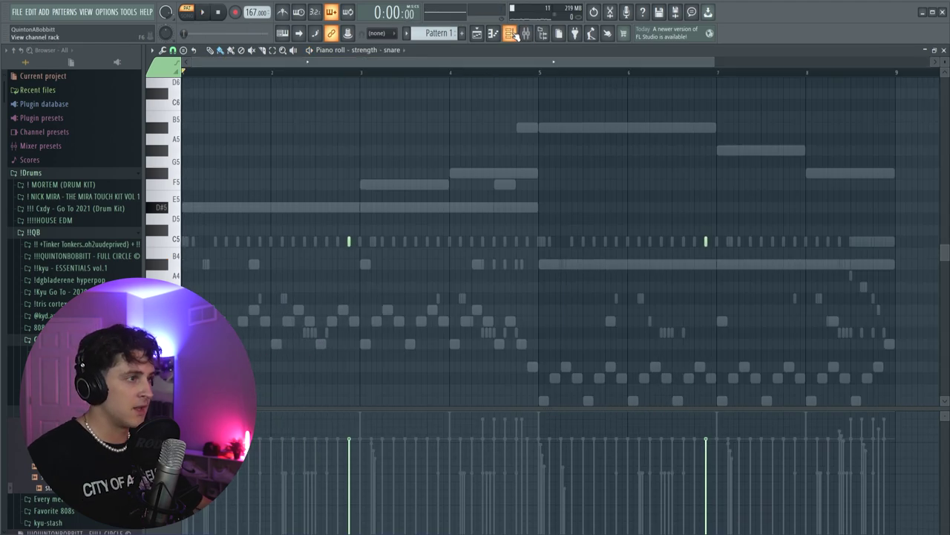
key(F6)
Step: Add the 808 - WACK sample as a channel above the clap and set it to cut itself
click(46, 351)
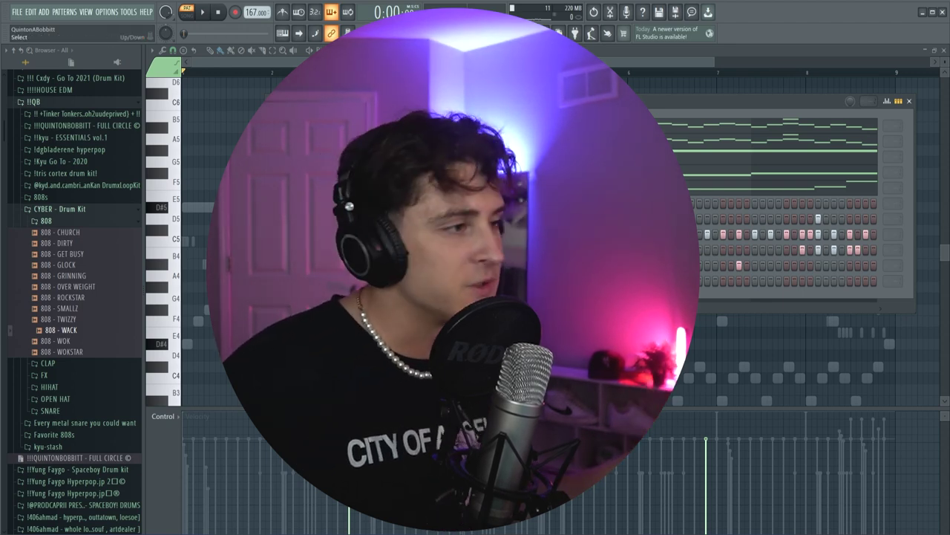
right_click(361, 197)
click(376, 271)
Step: Enable the 808 - WACK channel's volume envelope with a release time of 31%
click(344, 207)
click(236, 170)
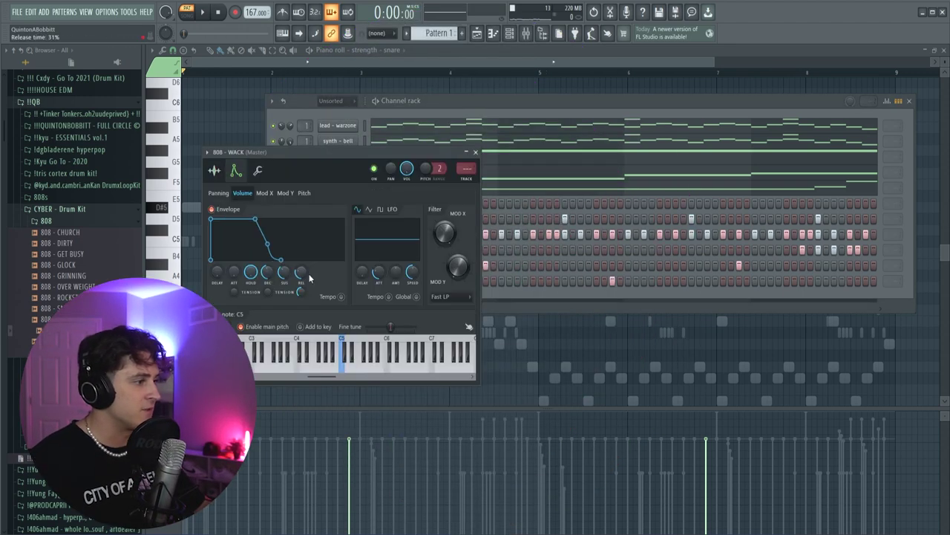